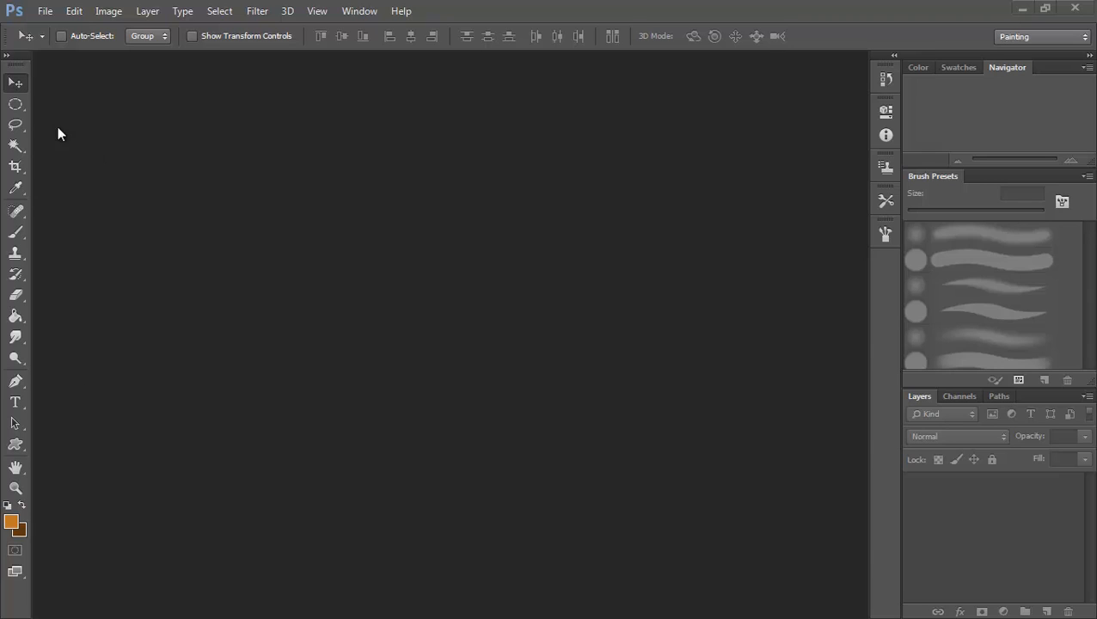
Step: Create a 1024 × 1024 pixel, 72 ppi RGB document with a transparent background and add a second layer
left_click(45, 11)
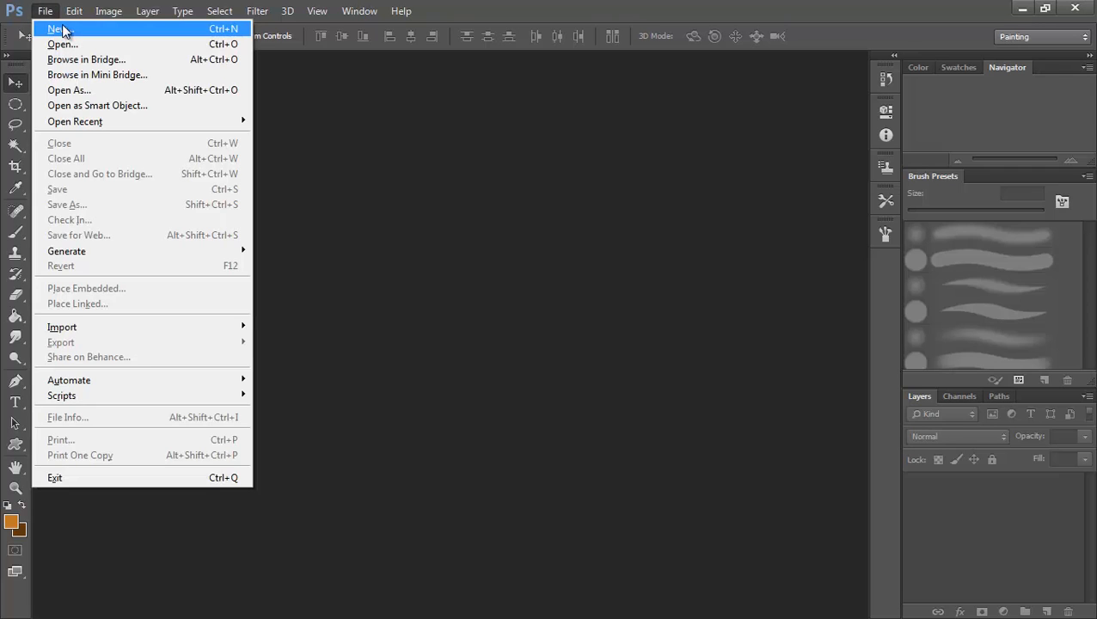
left_click(51, 29)
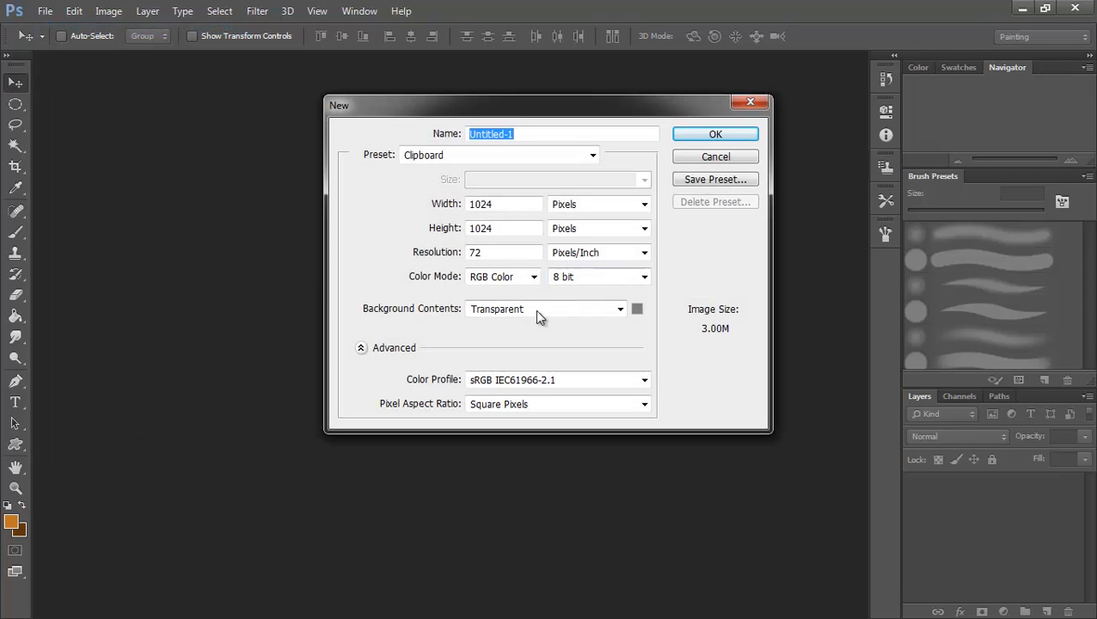
left_click(711, 136)
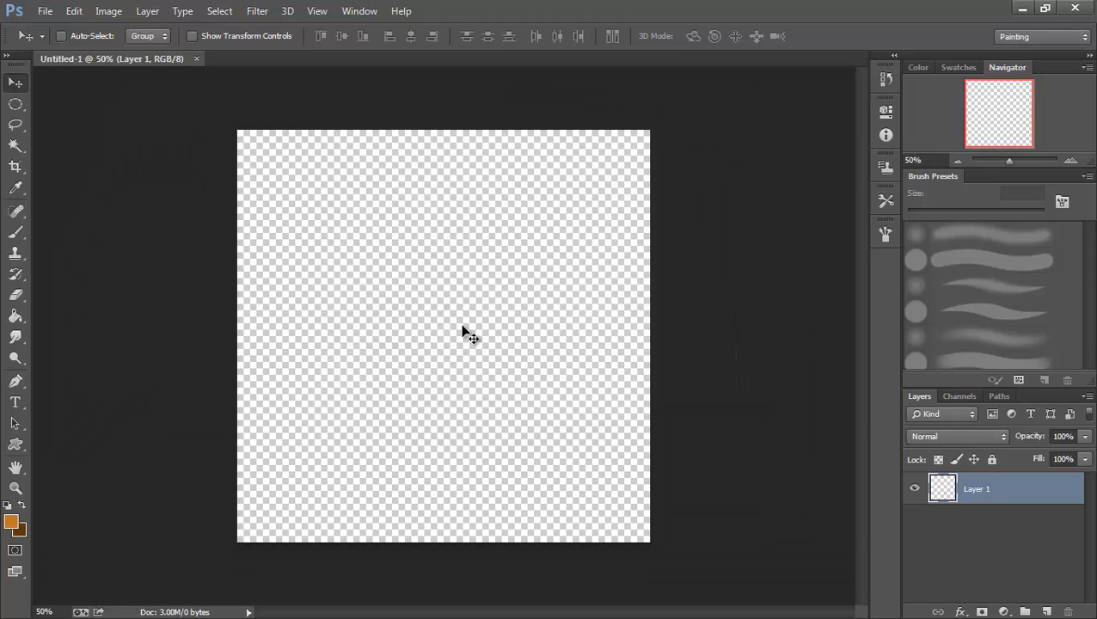
left_click(1046, 611)
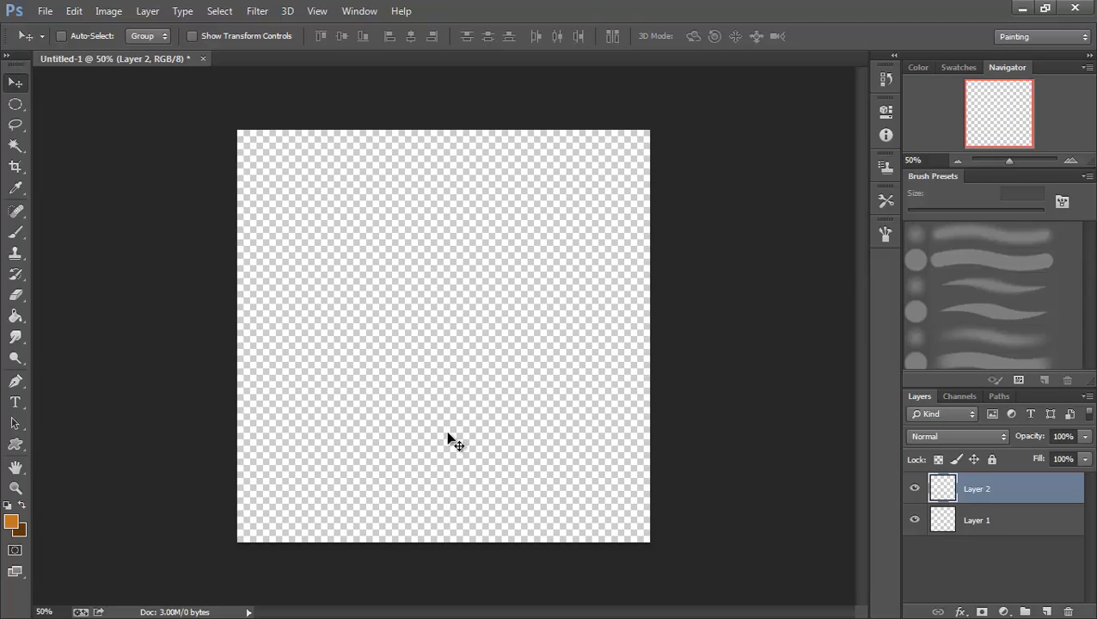
Step: Set the foreground color to c17926 and the background color to 5e380c
left_click(10, 521)
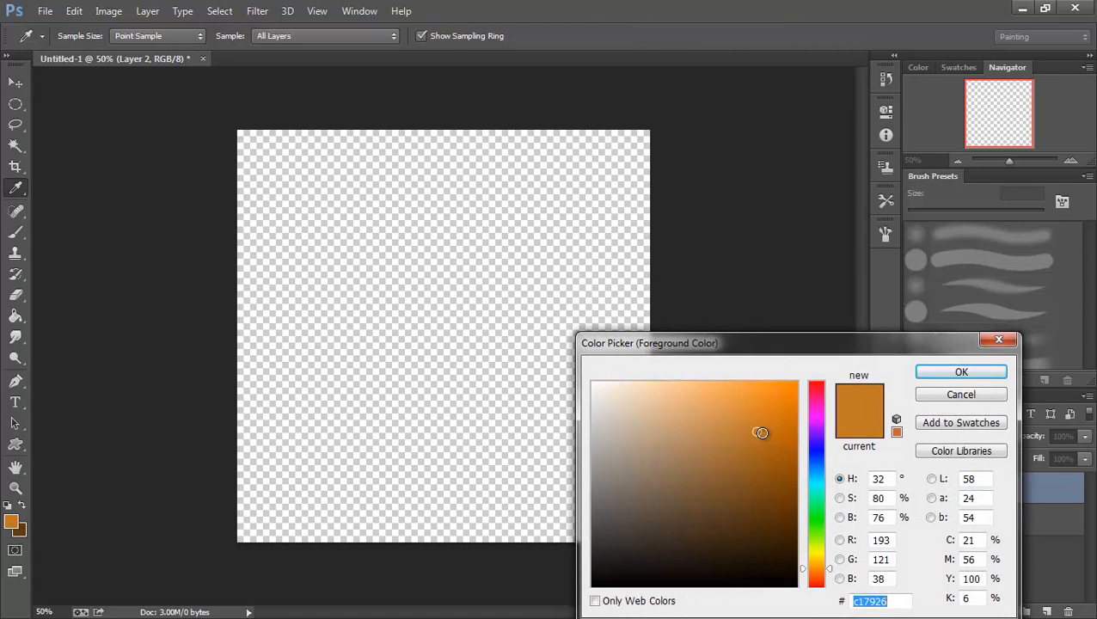
left_click(961, 371)
left_click(19, 529)
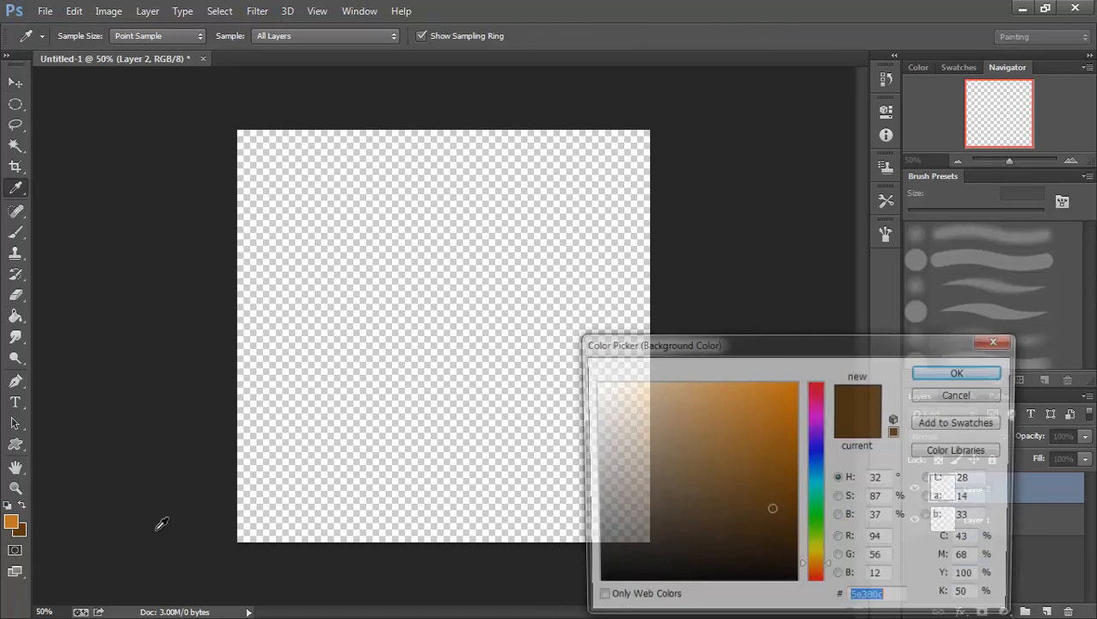
left_click(952, 375)
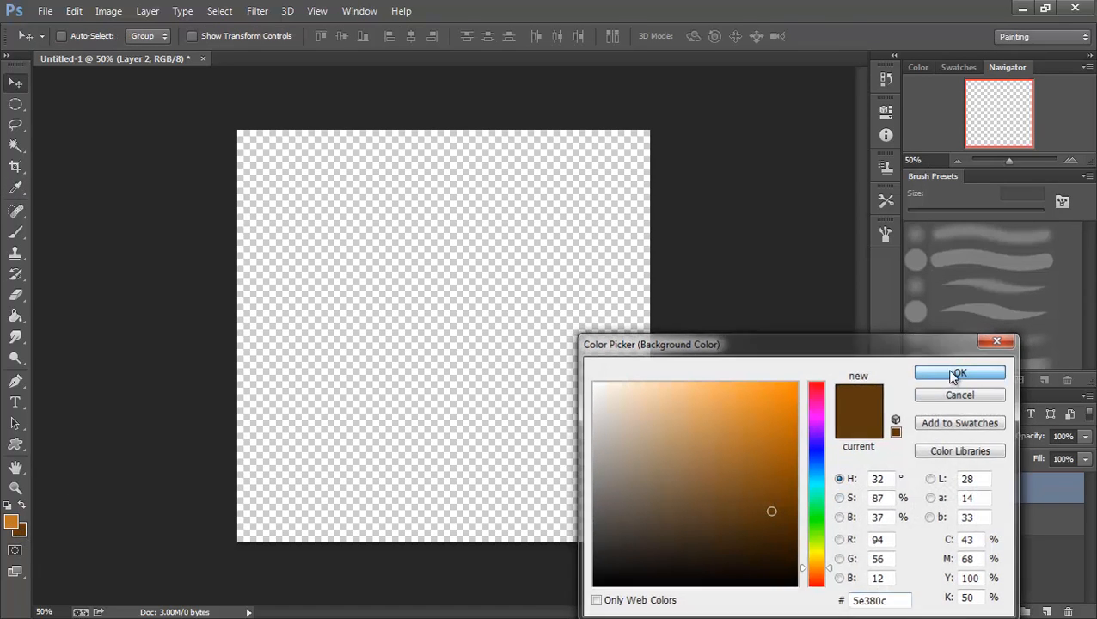
Step: Render Clouds on Layer 2 using the orange and brown colors
left_click(257, 10)
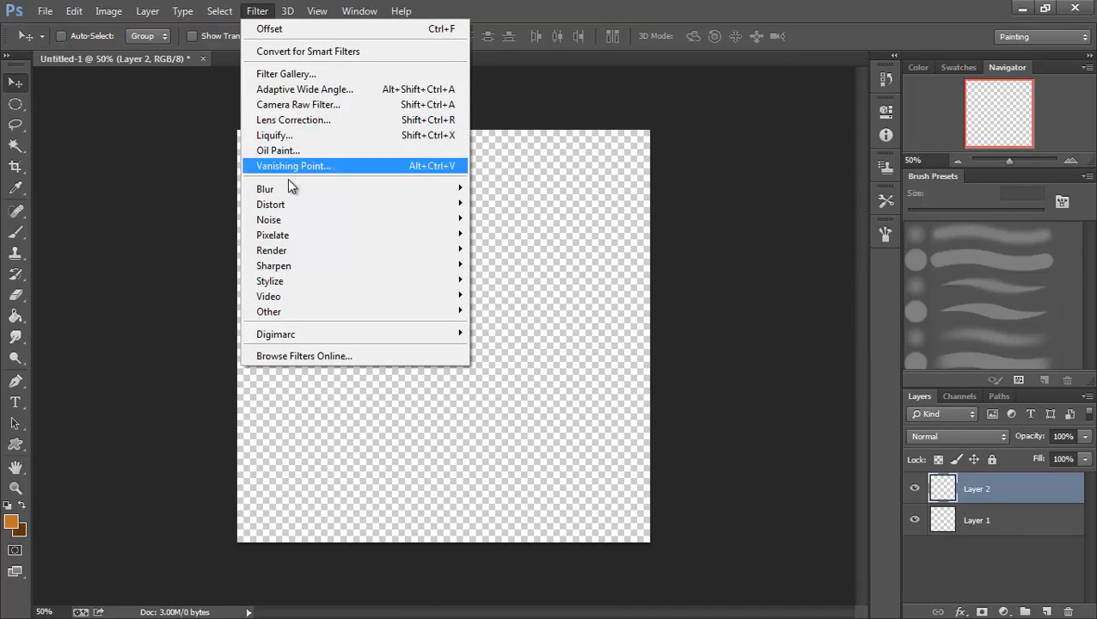
mouse_move(277, 251)
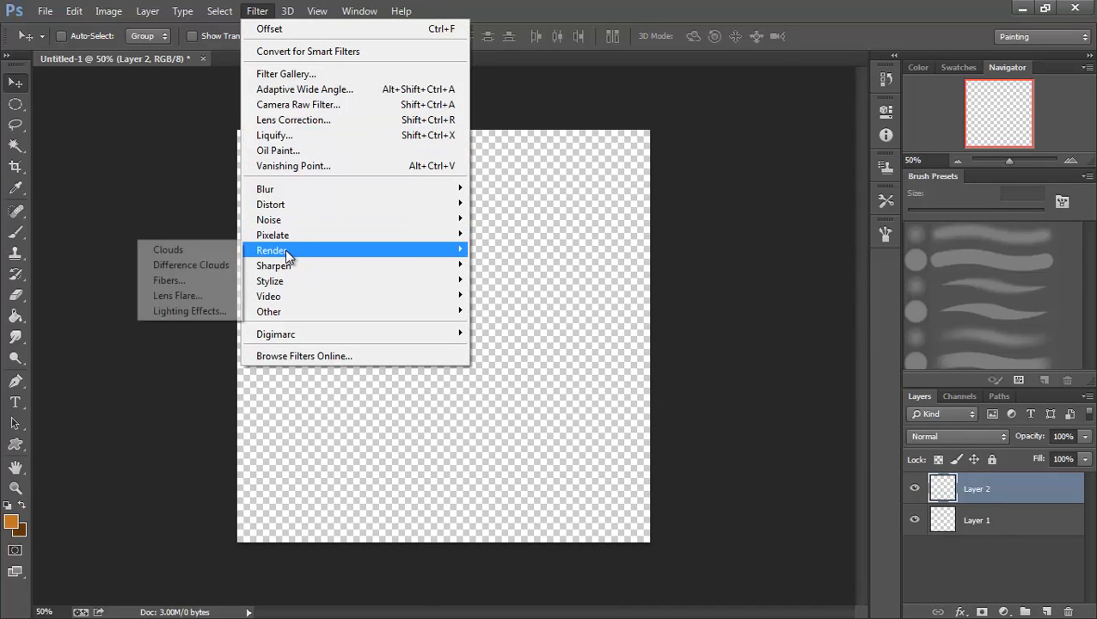
left_click(213, 251)
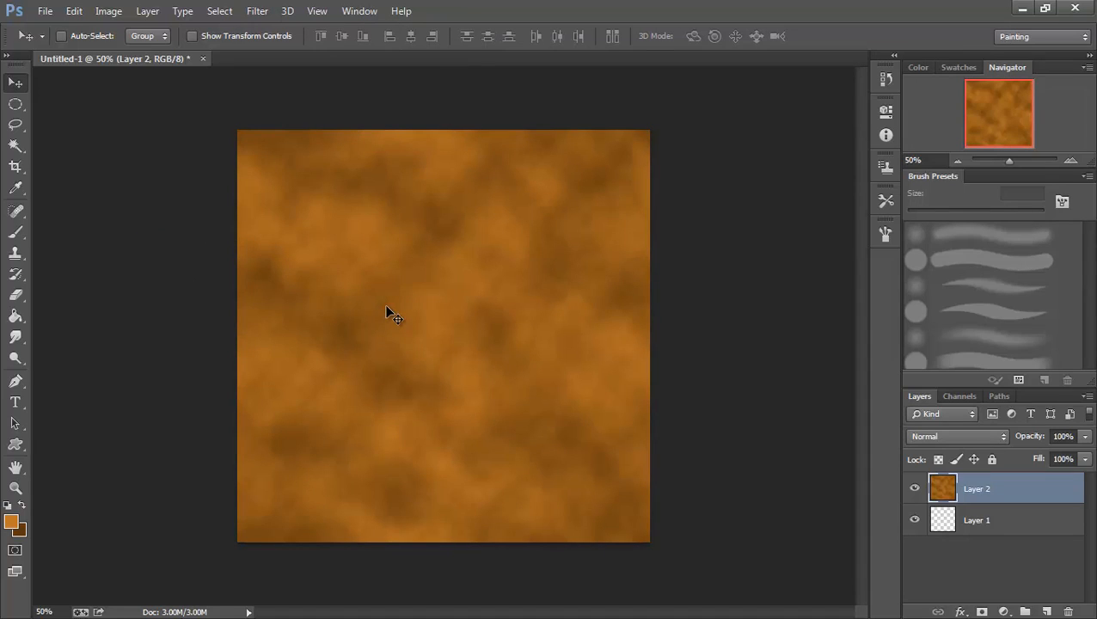
Step: Apply the Stained Glass texture filter to Layer 2 with cell size 47, border thickness 11 and light intensity 0
left_click(260, 14)
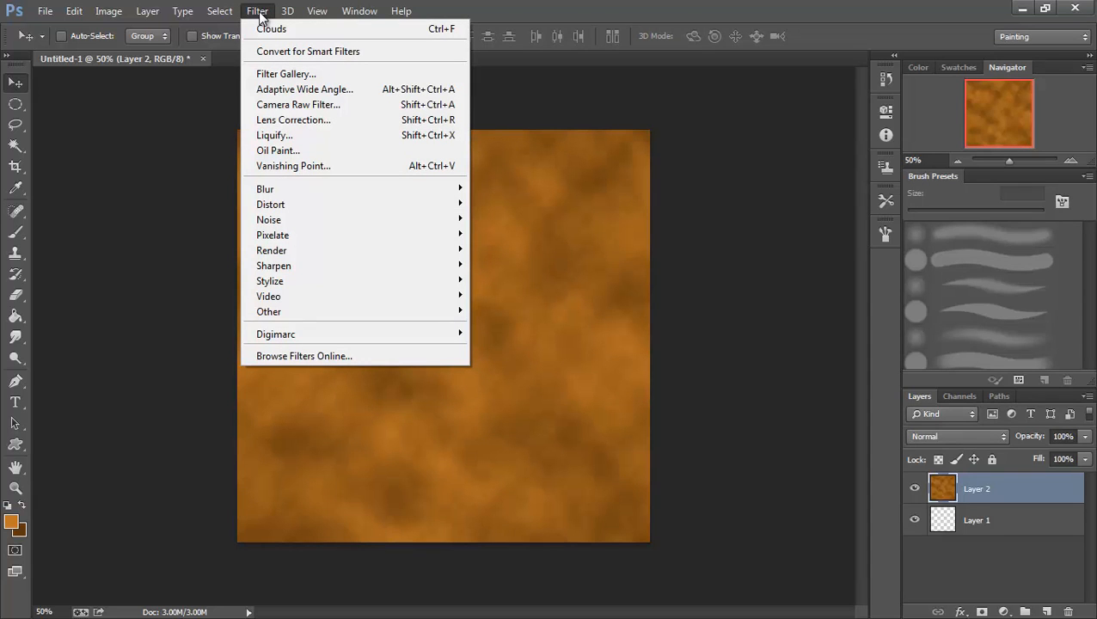
left_click(284, 74)
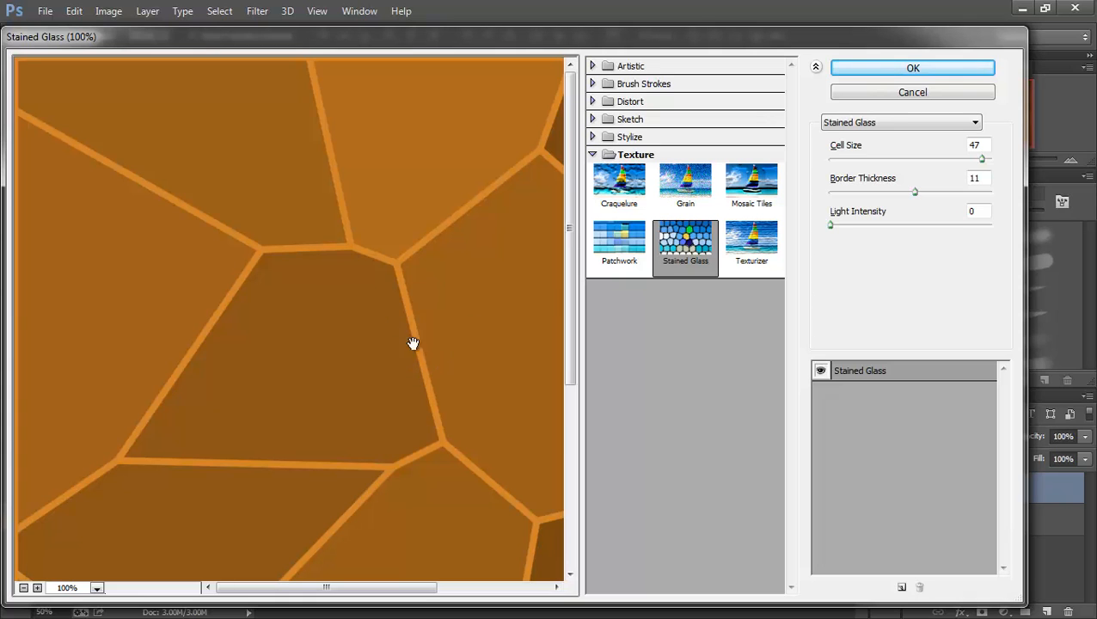
left_click(927, 69)
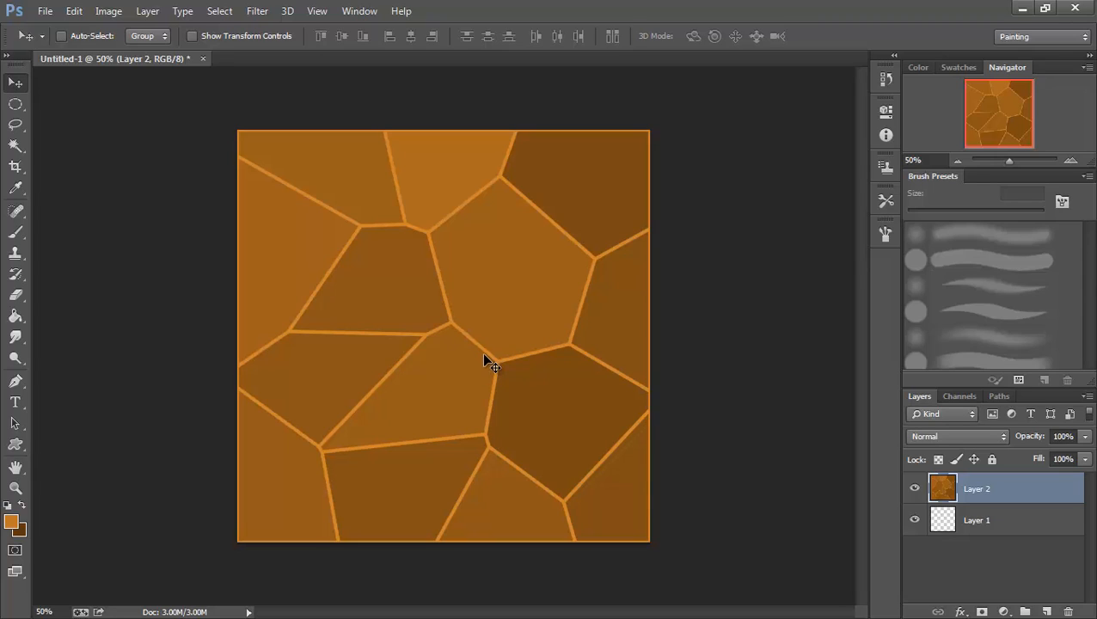
Step: Create a second document of 2048 × 2048 pixels at 72 ppi with a transparent background
left_click(45, 11)
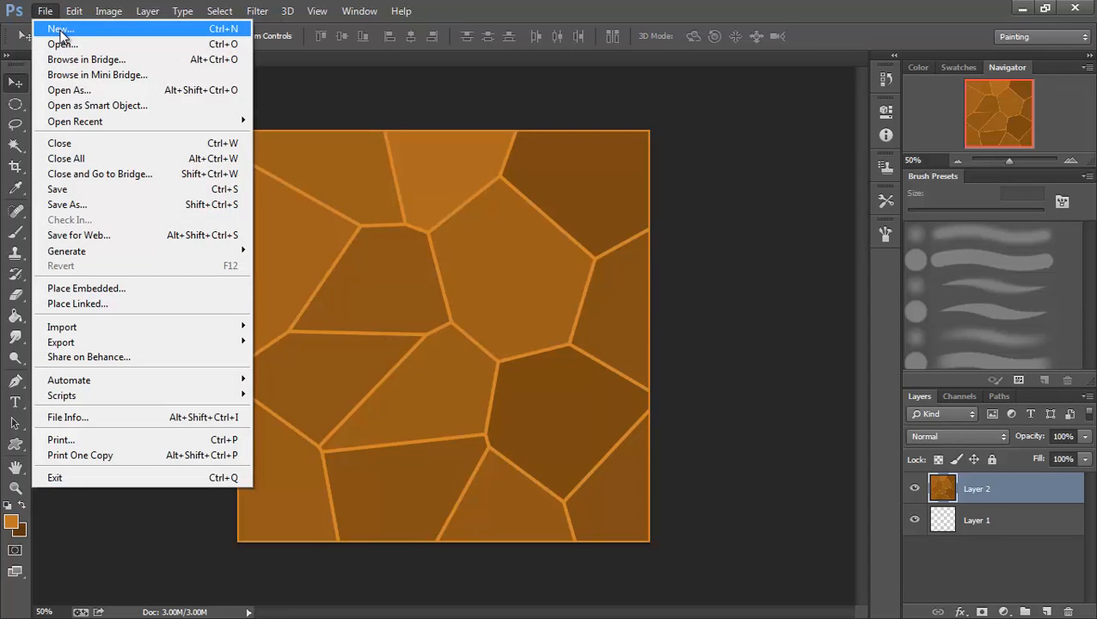
left_click(61, 31)
double_click(495, 204)
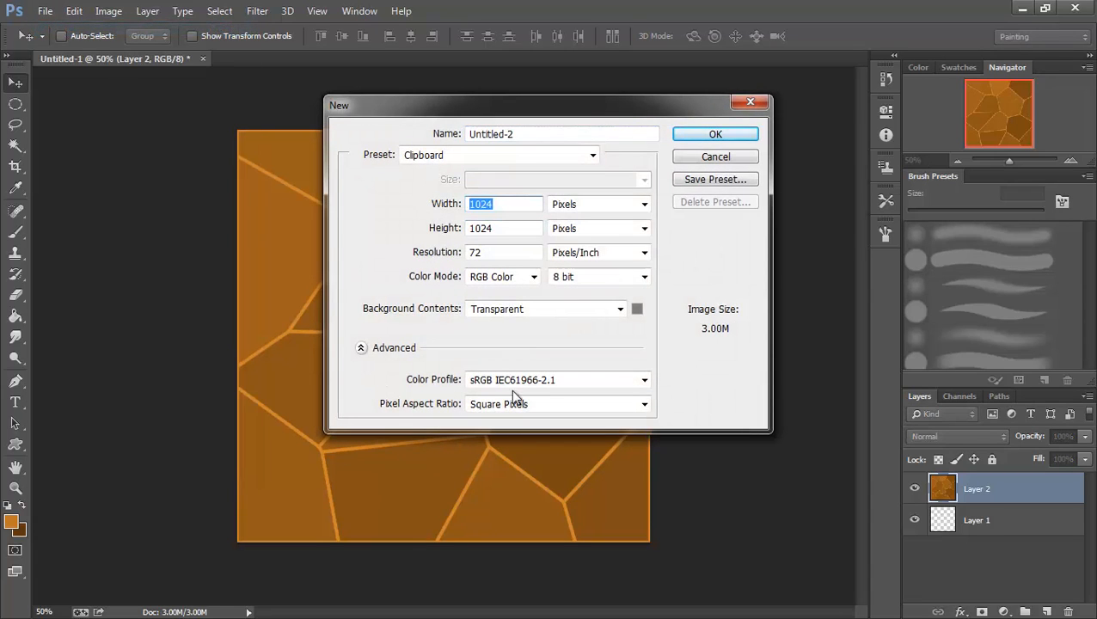
type("2048")
key("Tab")
key("Tab")
type("2048")
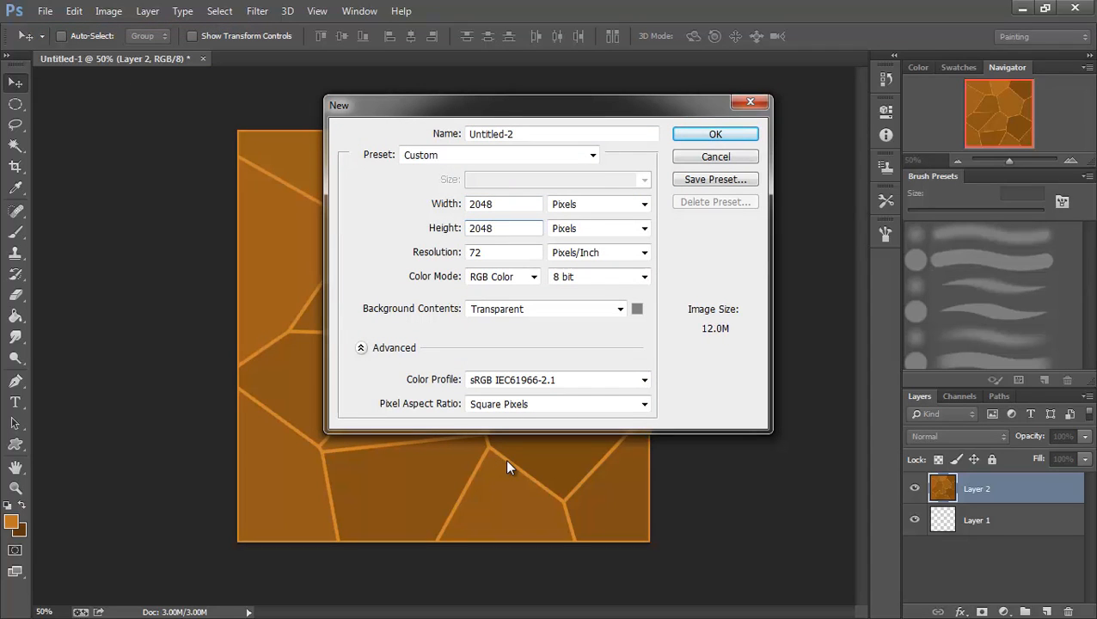
key("Return")
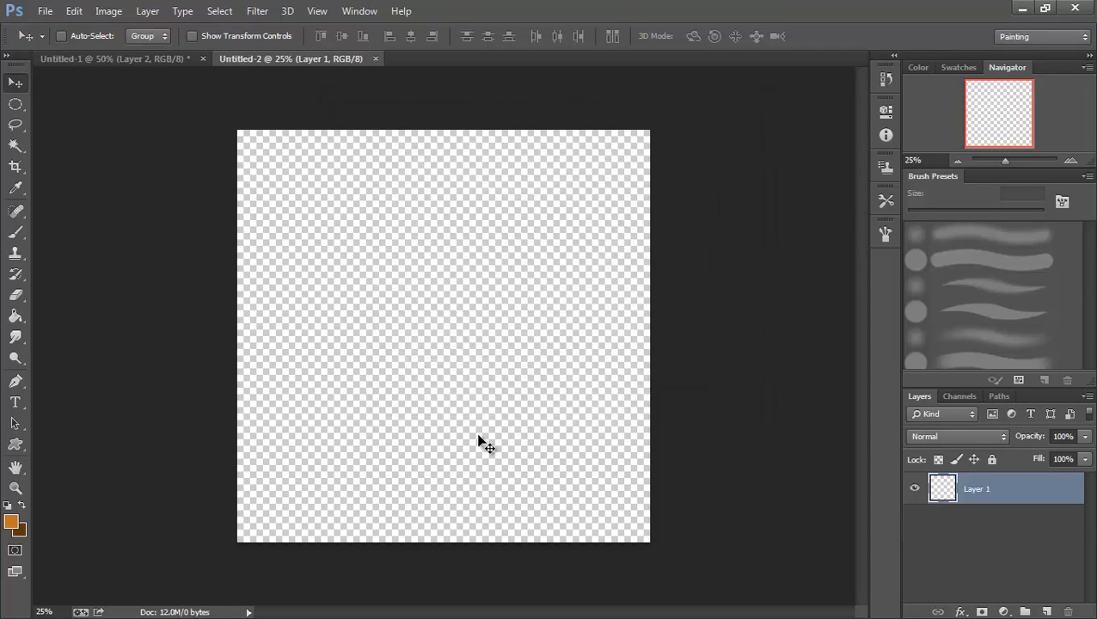
Step: Copy the whole stained glass texture from Untitled-1 and paste it into Untitled-2
left_click(127, 60)
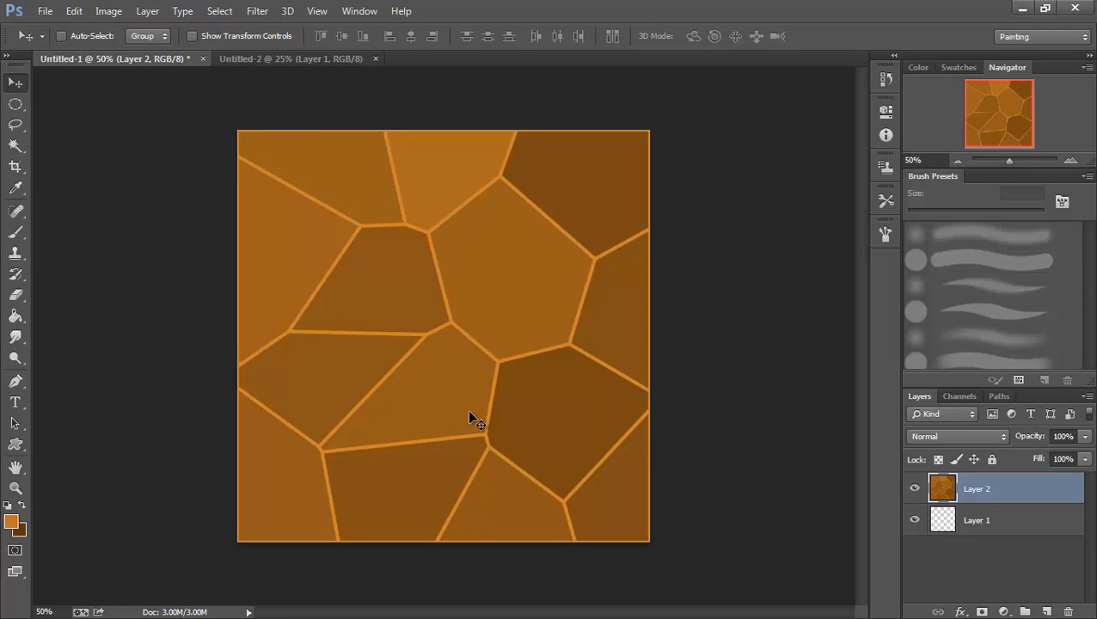
key("ctrl+a")
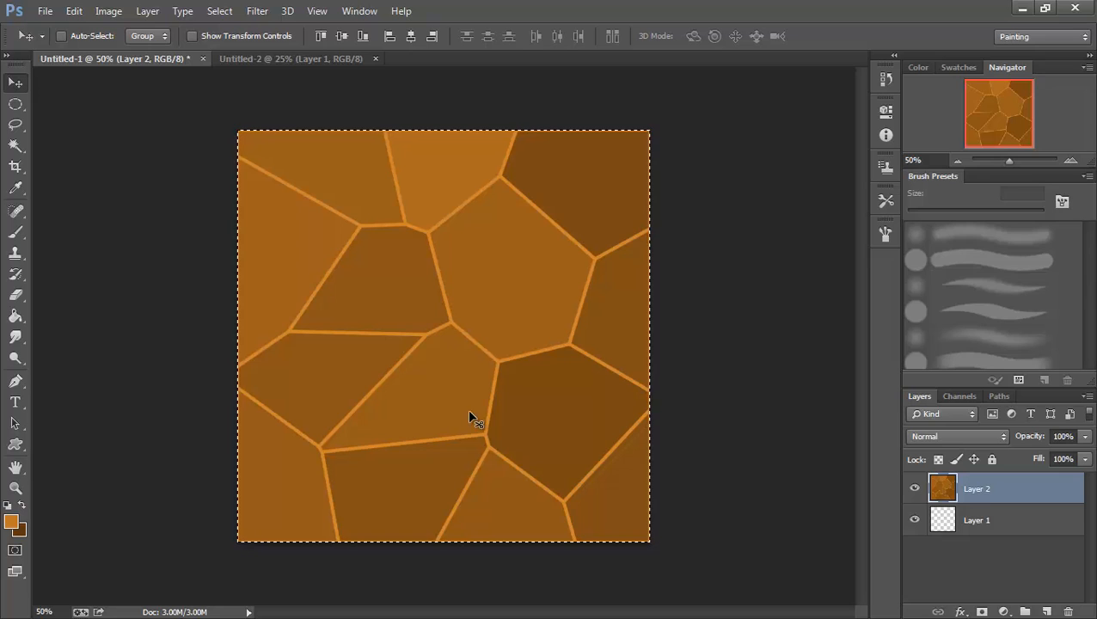
left_click(290, 57)
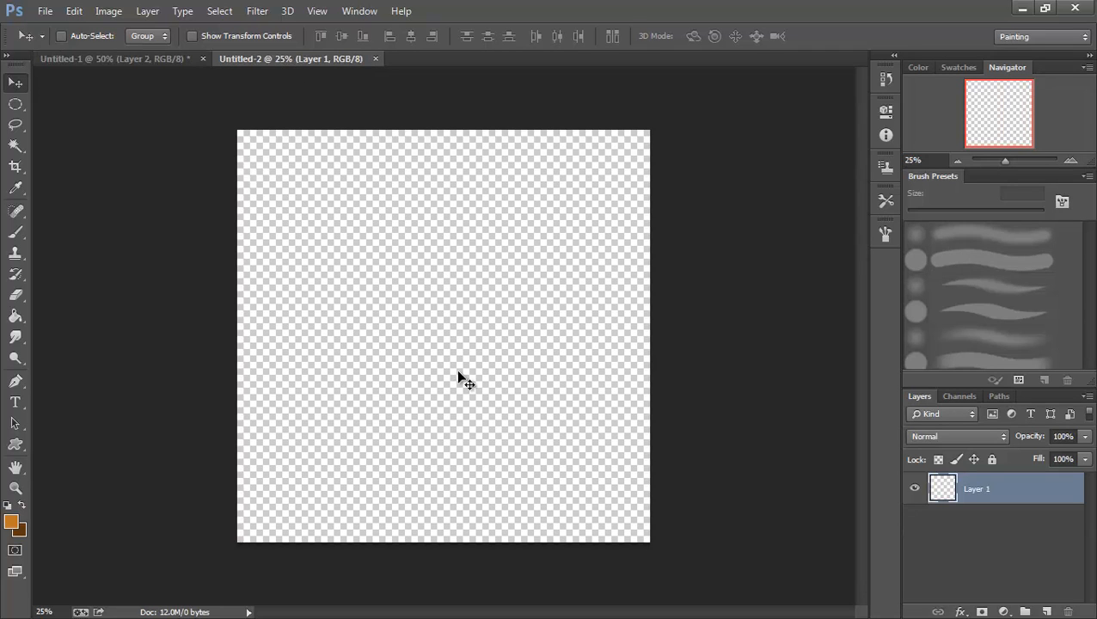
key("ctrl+v")
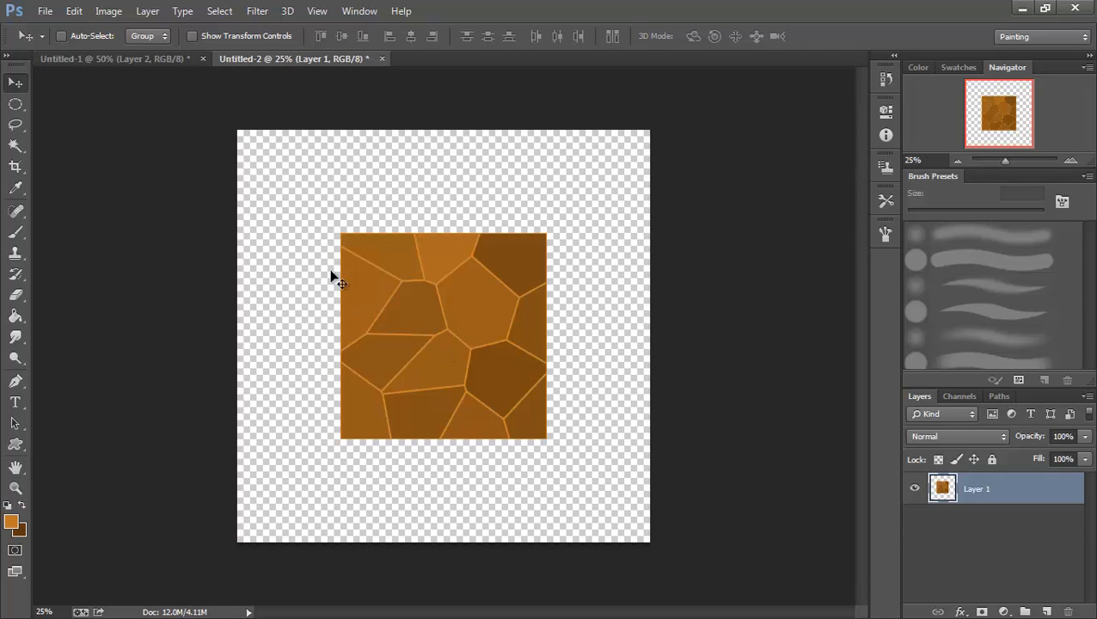
Step: Place the pasted texture in the canvas's lower-right quarter and tile it across the canvas with duplicates, merging the lower row before copying it upward
left_click_drag(455, 336, 544, 431)
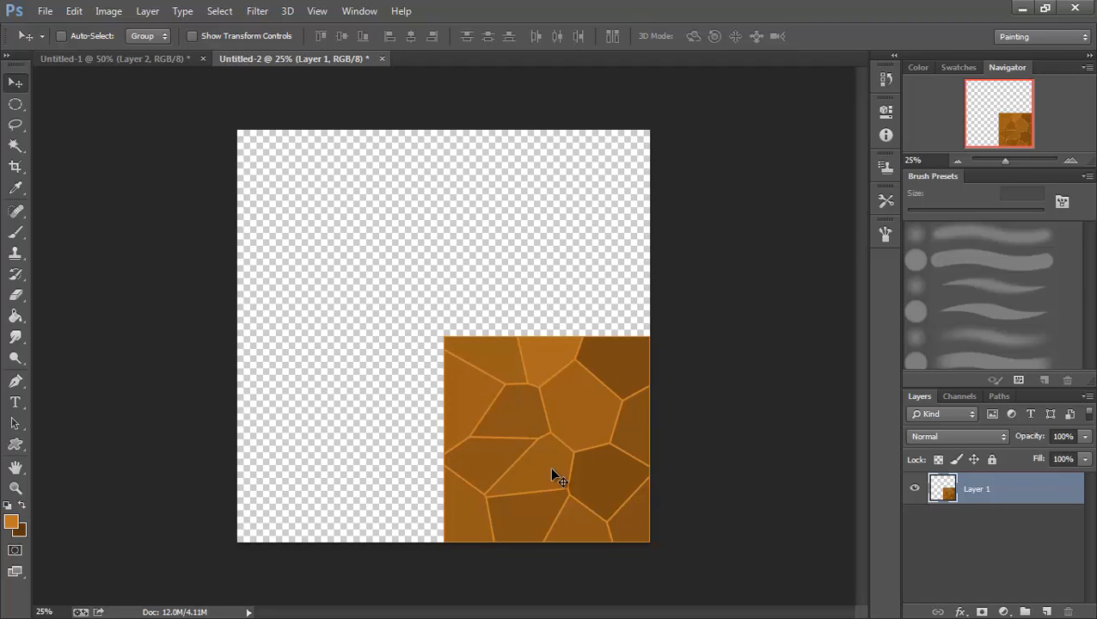
left_click_drag(553, 473, 342, 477, "alt")
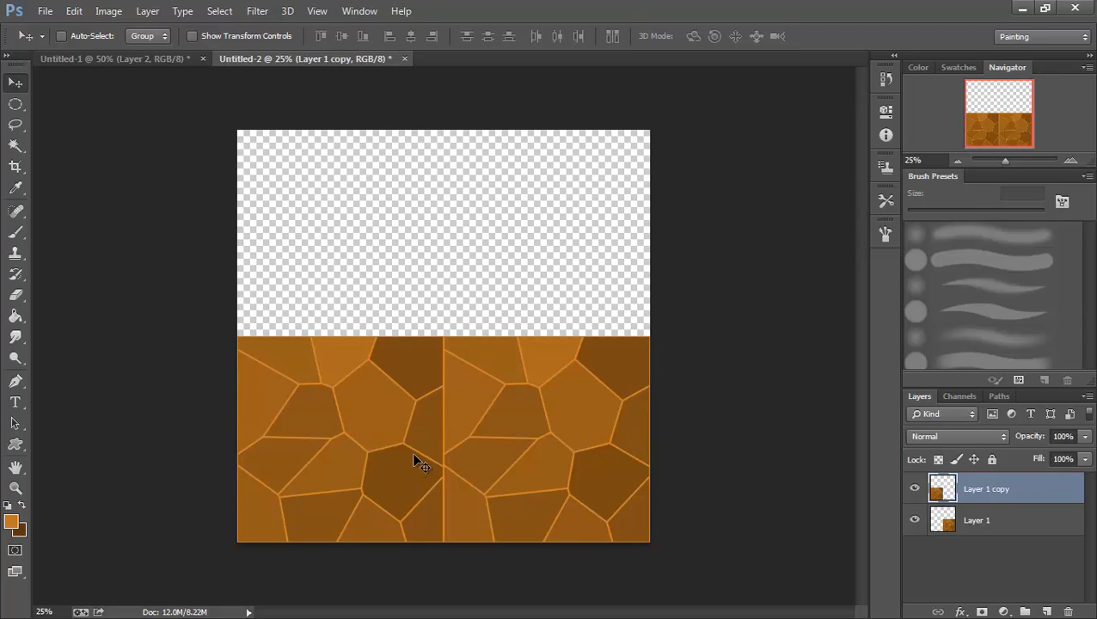
key("ctrl+e")
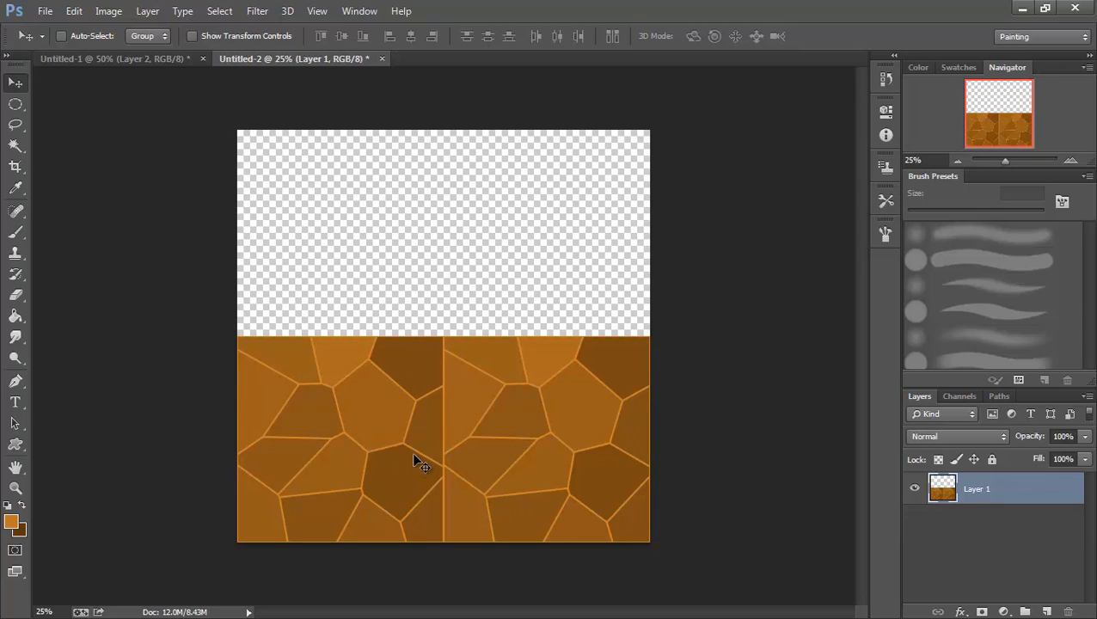
left_click_drag(413, 458, 425, 252, "alt")
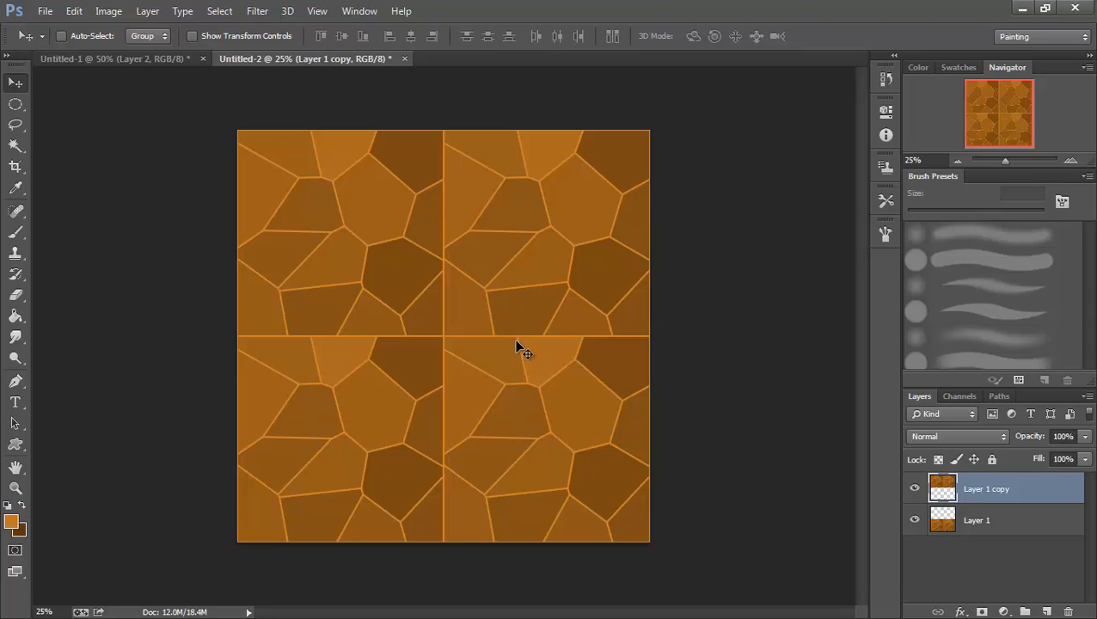
Step: Undo the tiling and the paste in Untitled-2 back to the empty canvas
key("ctrl+alt+z")
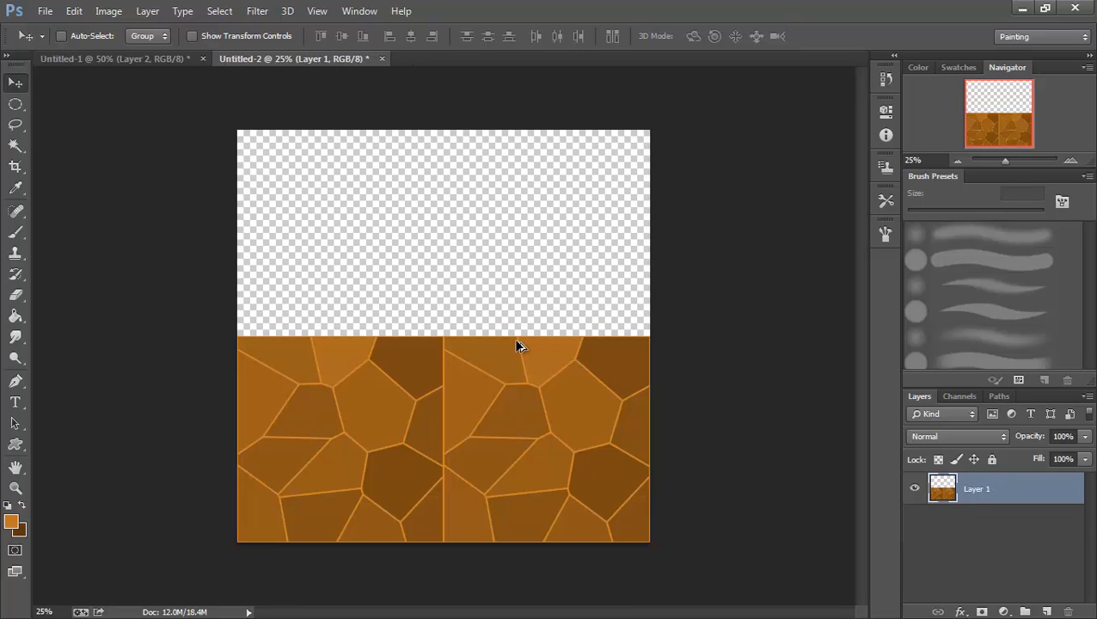
key("ctrl+alt+z")
key("ctrl+alt+z")
key("ctrl+alt+z")
key("ctrl+alt+z")
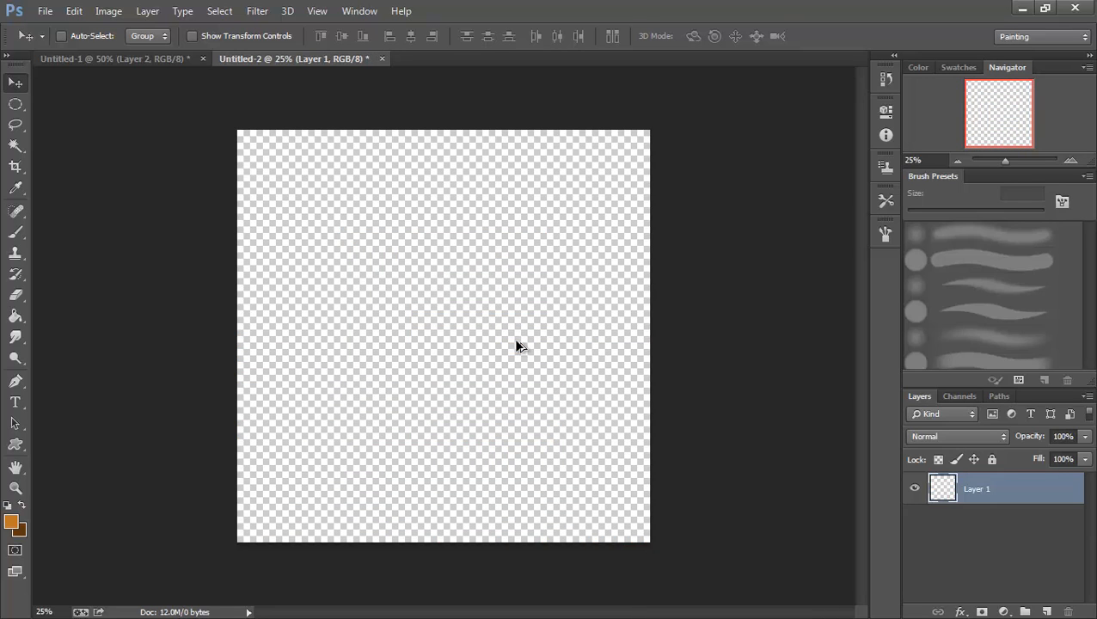
Step: In Untitled-1, deselect and scale Layer 2 proportionally to about 110%, positioning it so its outer border lies outside the canvas on all sides
left_click(152, 59)
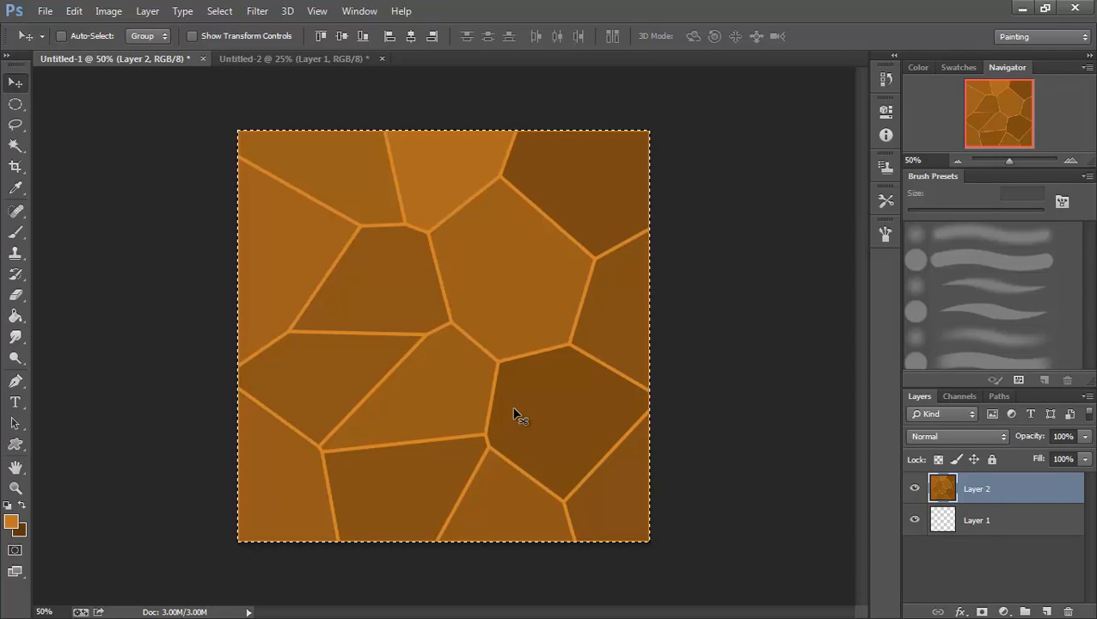
key("ctrl+d")
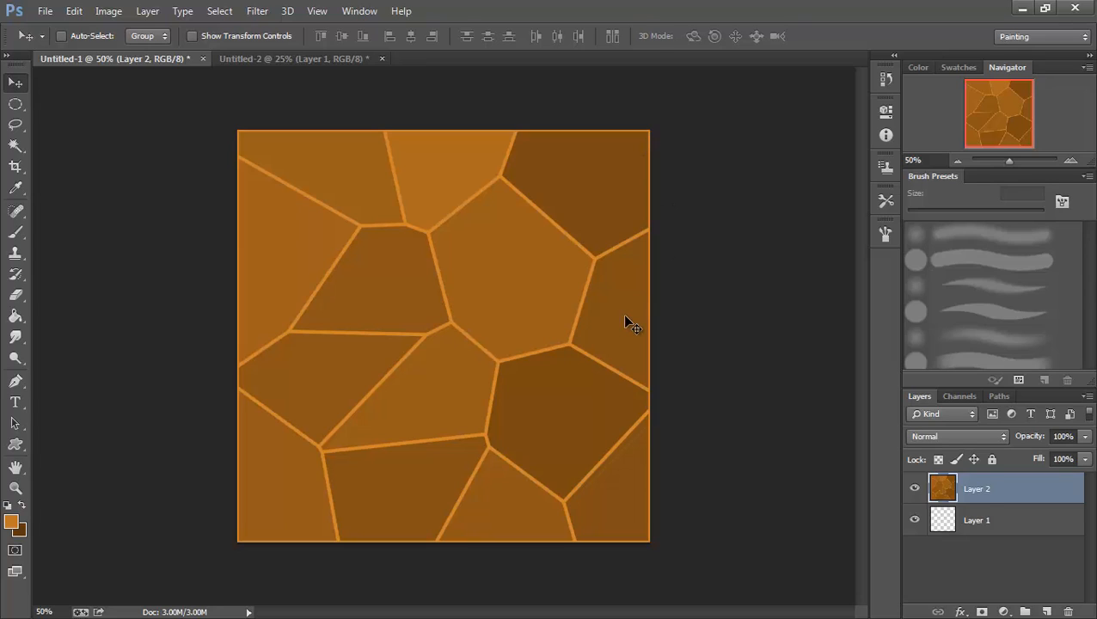
key("ctrl+t")
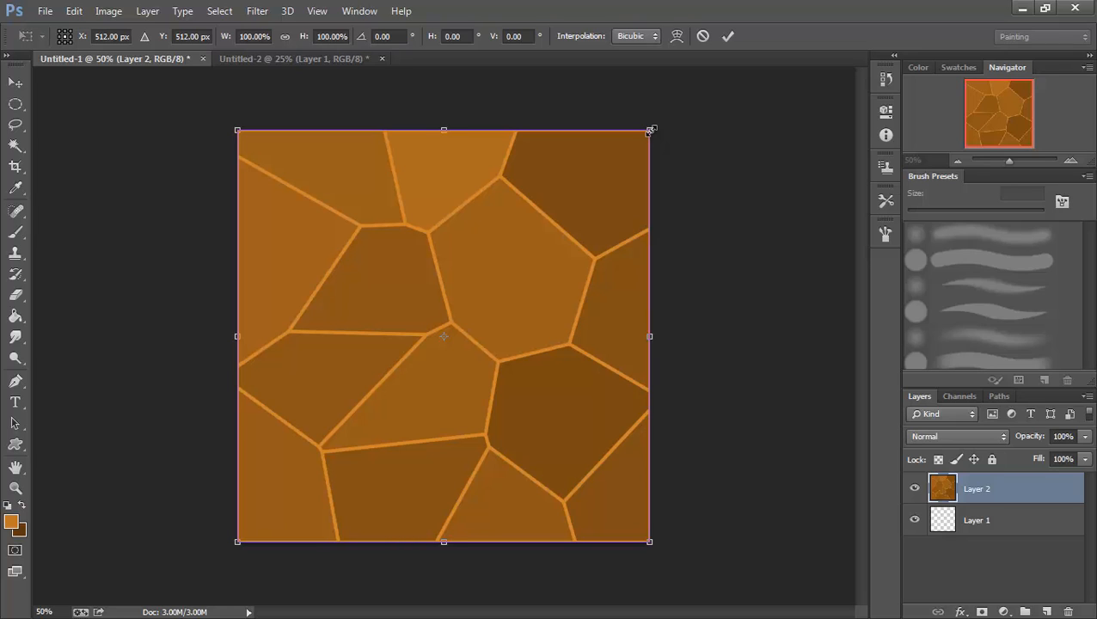
left_click_drag(651, 130, 698, 96)
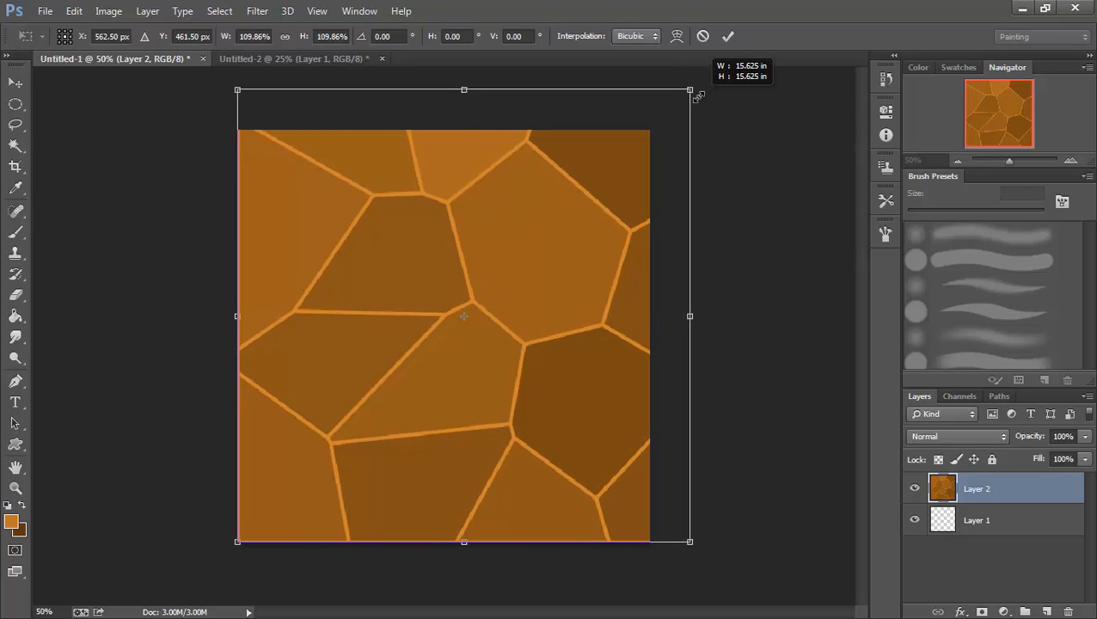
left_click_drag(581, 305, 560, 314)
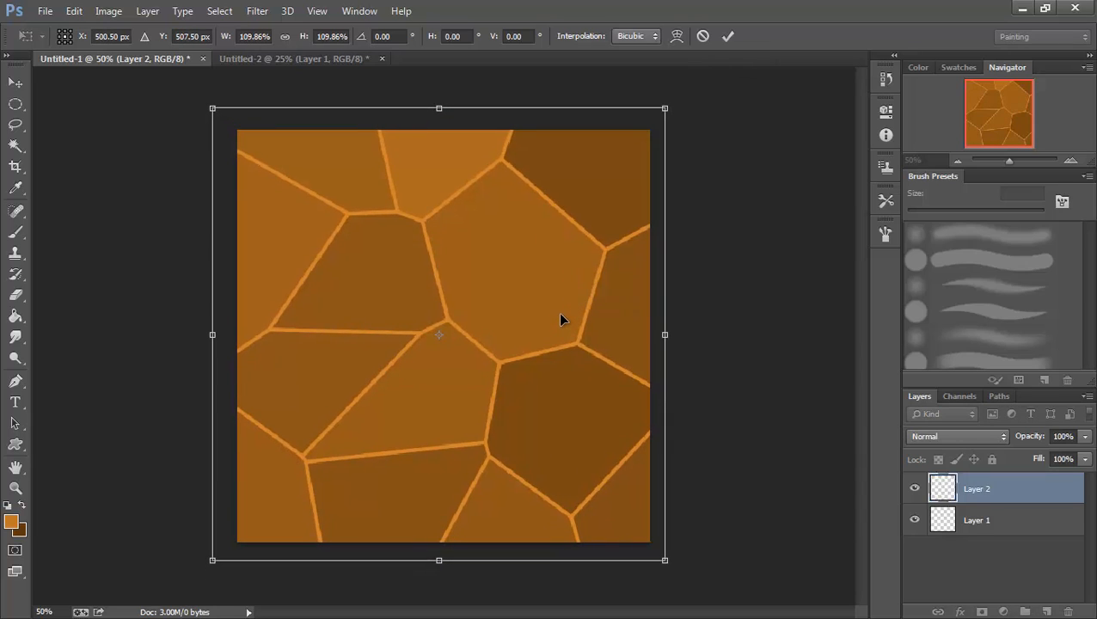
key("Return")
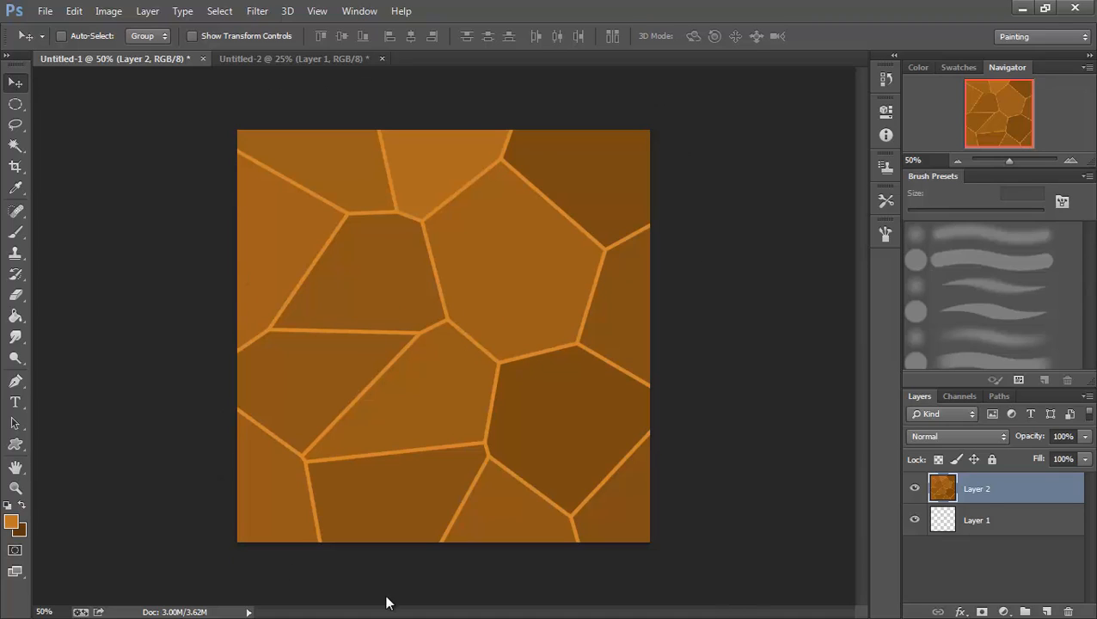
Step: Crop the image to the existing canvas bounds, deleting the parts of Layer 2 that extend outside it
left_click(15, 168)
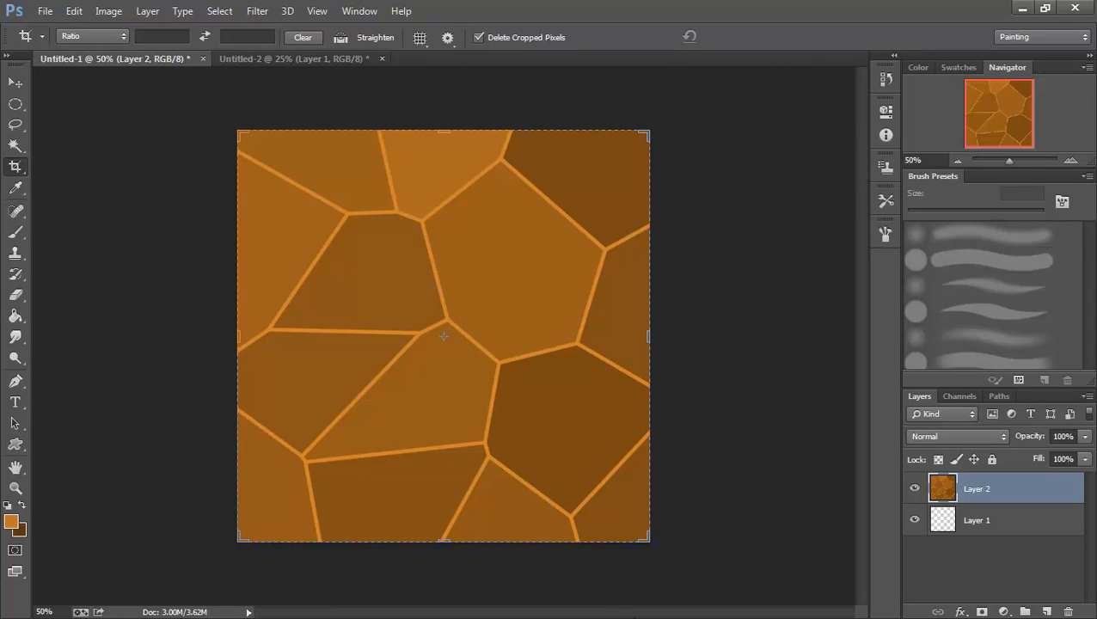
left_click(534, 459)
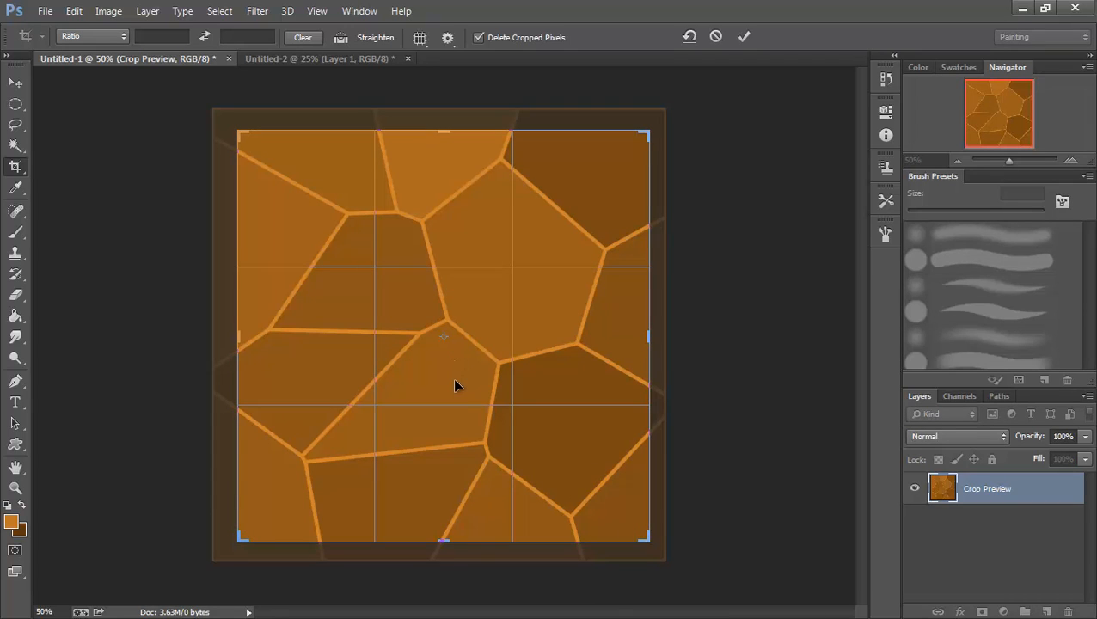
key("Return")
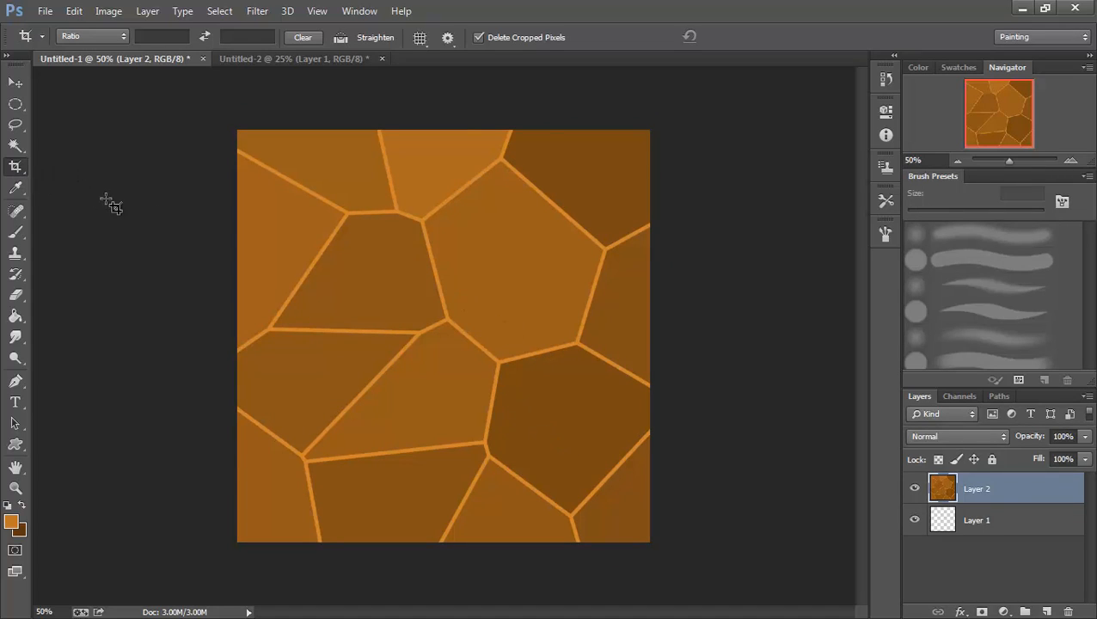
Step: Apply the Offset filter to Layer 2 with +512 pixels horizontally and vertically, using Wrap Around for undefined areas
left_click(261, 10)
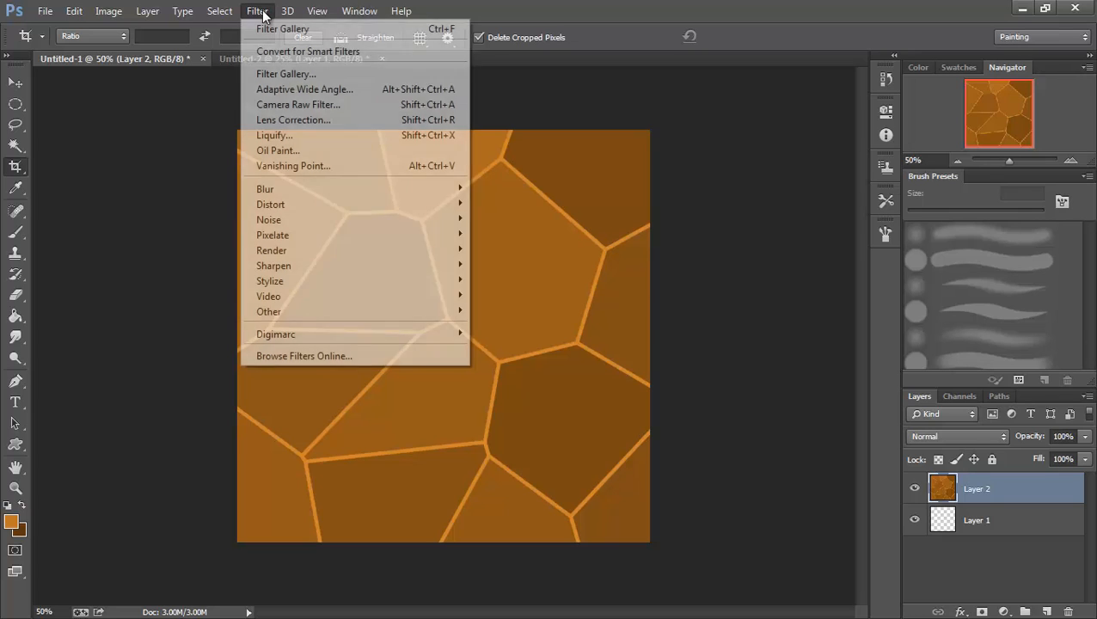
mouse_move(286, 316)
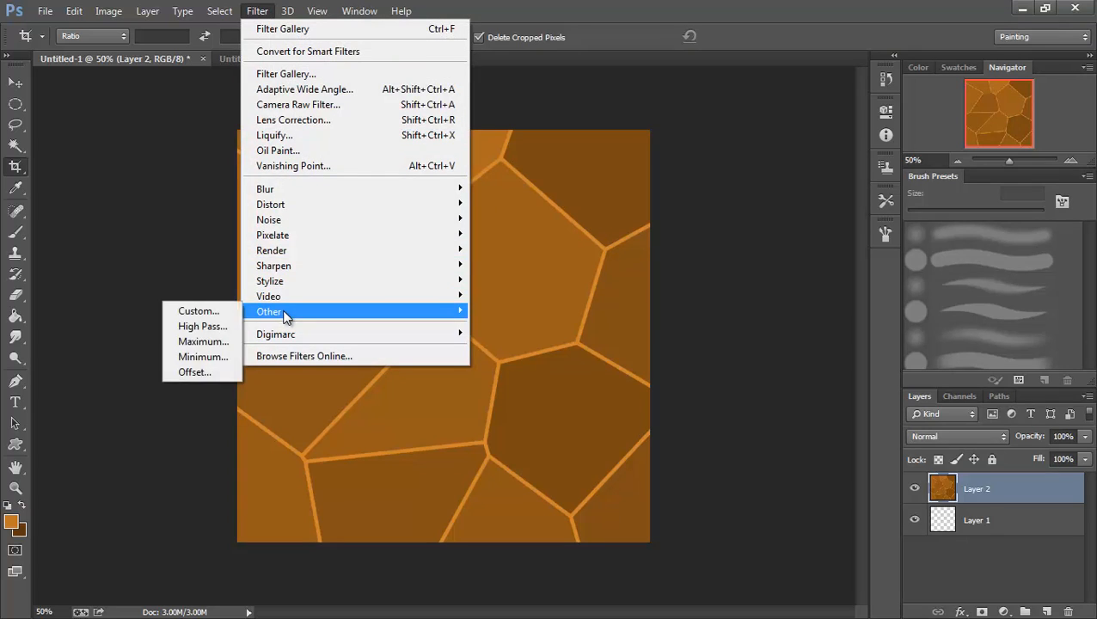
left_click(191, 373)
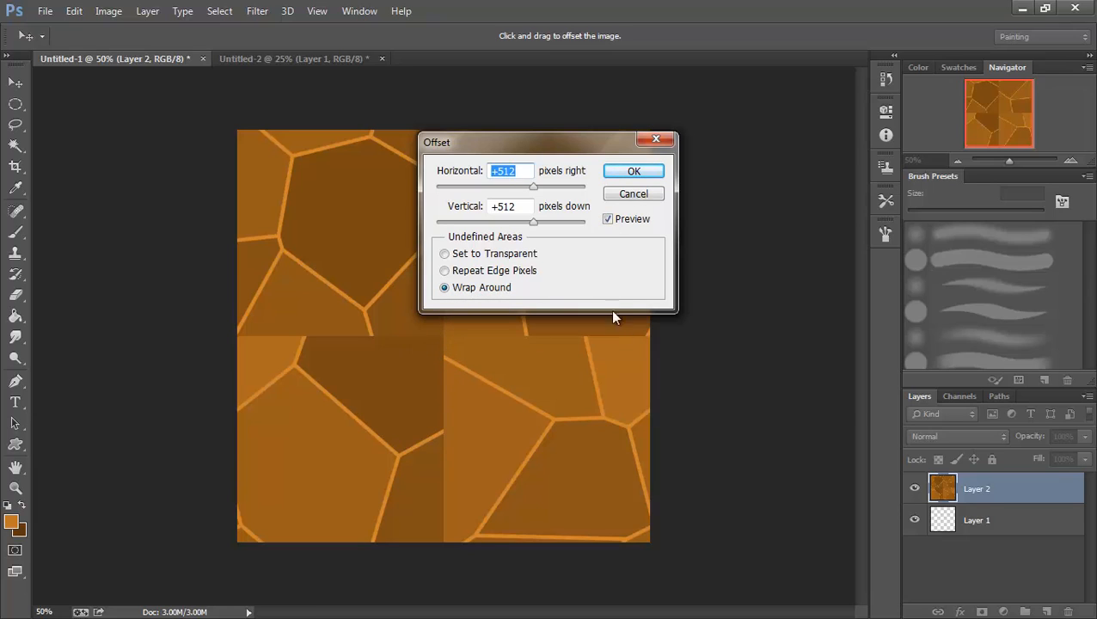
left_click(633, 172)
key("c")
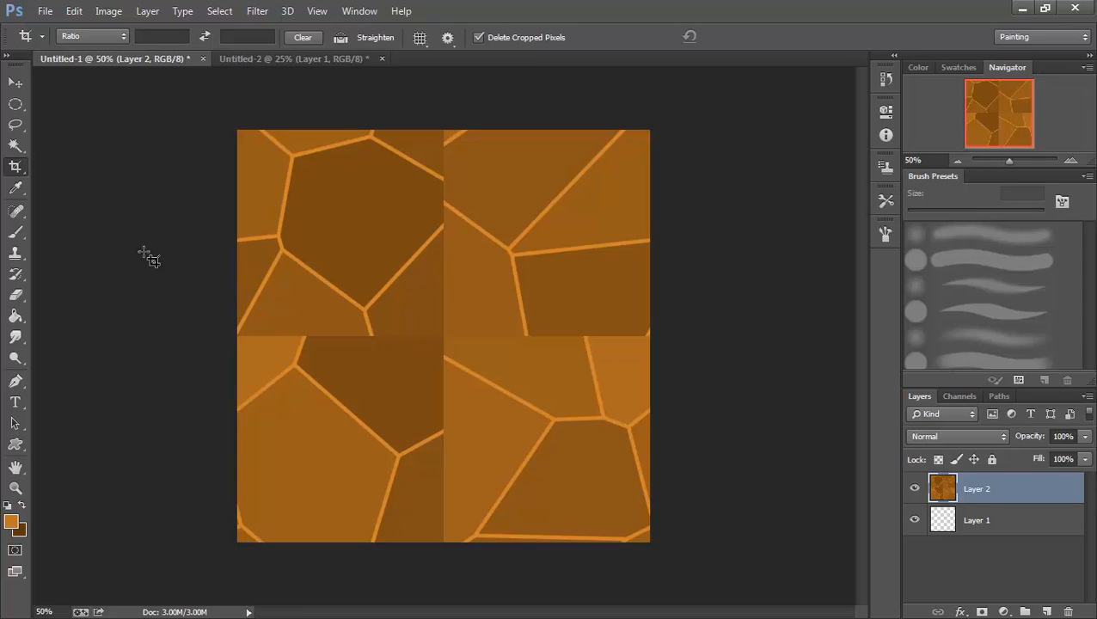
Step: Sample the light orange border colour and paint 9 px brush lines joining the broken cell borders along the upper vertical seam
left_click(19, 233)
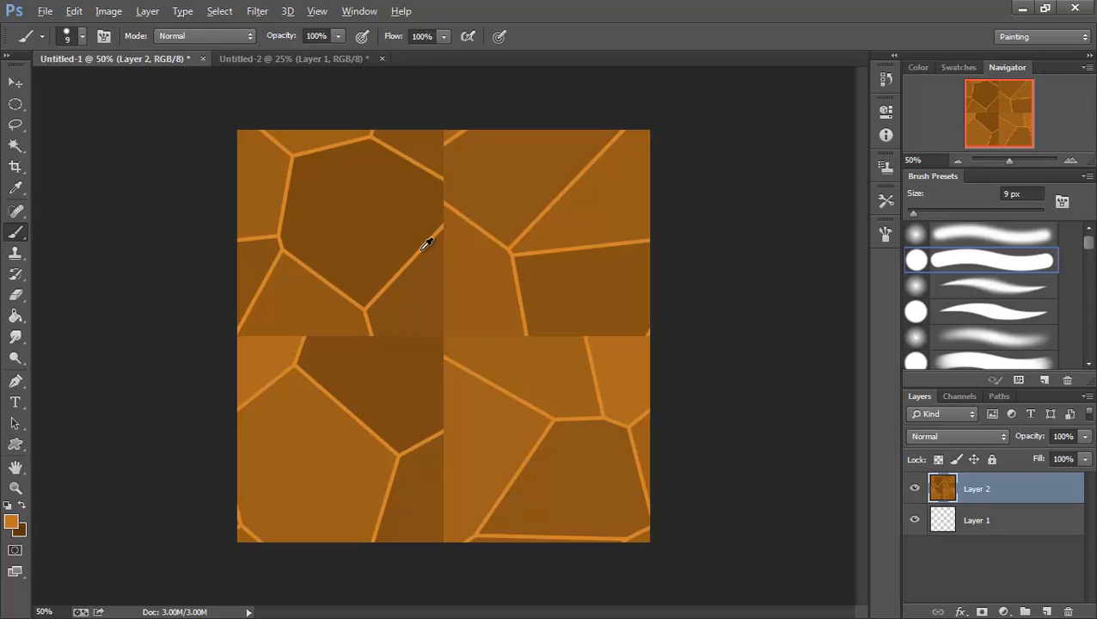
left_click(421, 249, "alt")
left_click_drag(457, 213, 443, 225)
left_click(441, 179, "shift")
left_click_drag(445, 142, 441, 175)
left_click(372, 132, "shift")
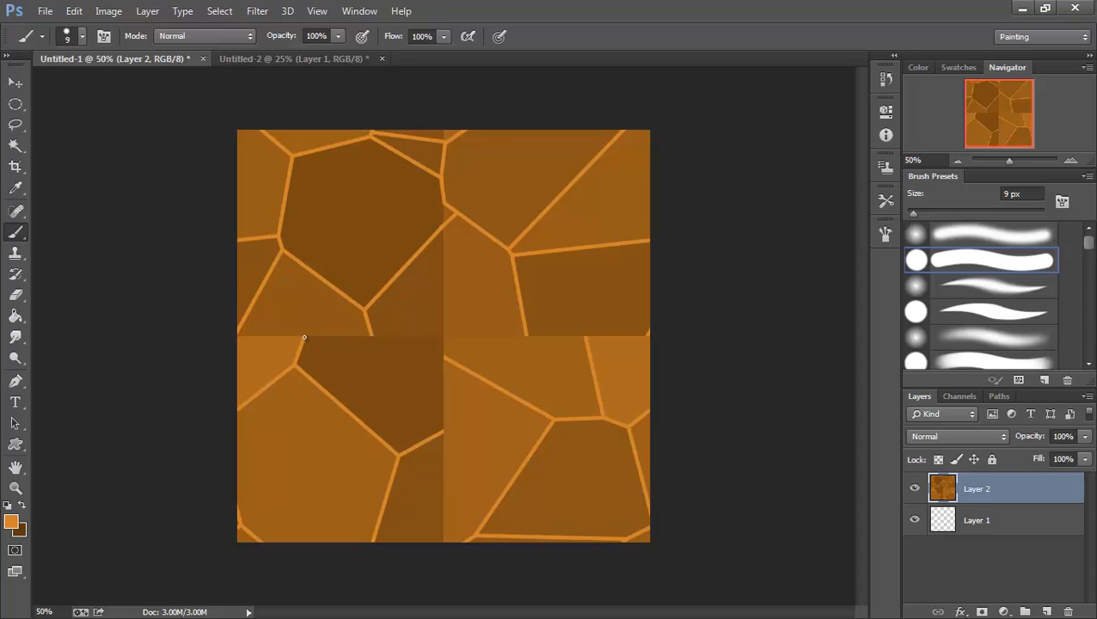
Step: Extend the cut-off borders across the horizontal seam's inner left part and connect them through the centre with straight brush lines
left_click(323, 283, "shift")
left_click(359, 419, "shift")
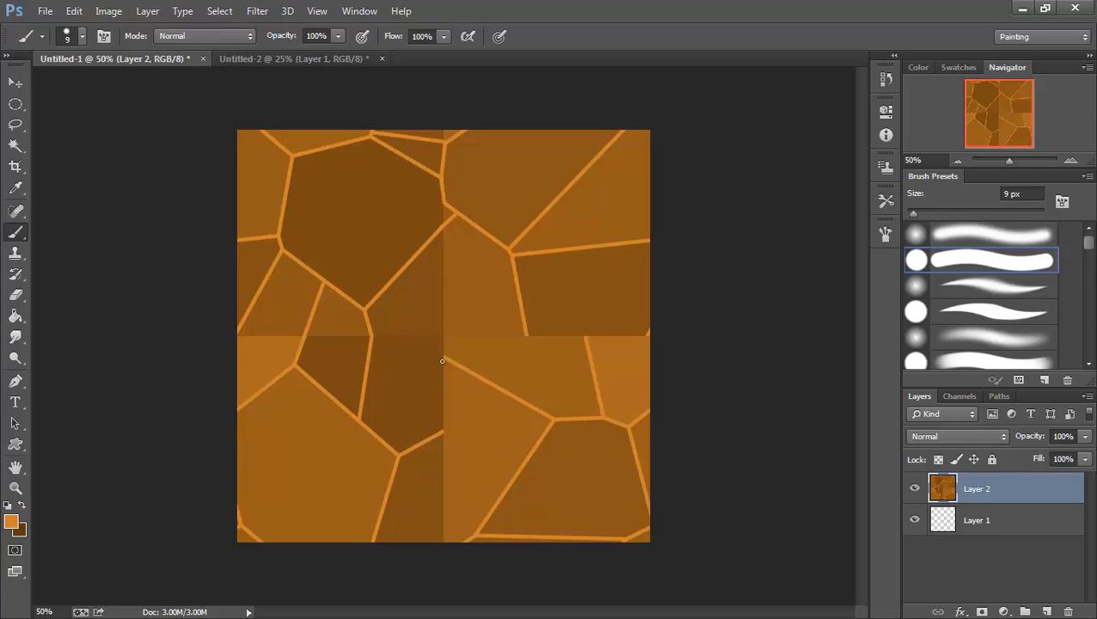
left_click(371, 334)
left_click(442, 360, "shift")
left_click_drag(526, 336, 446, 355)
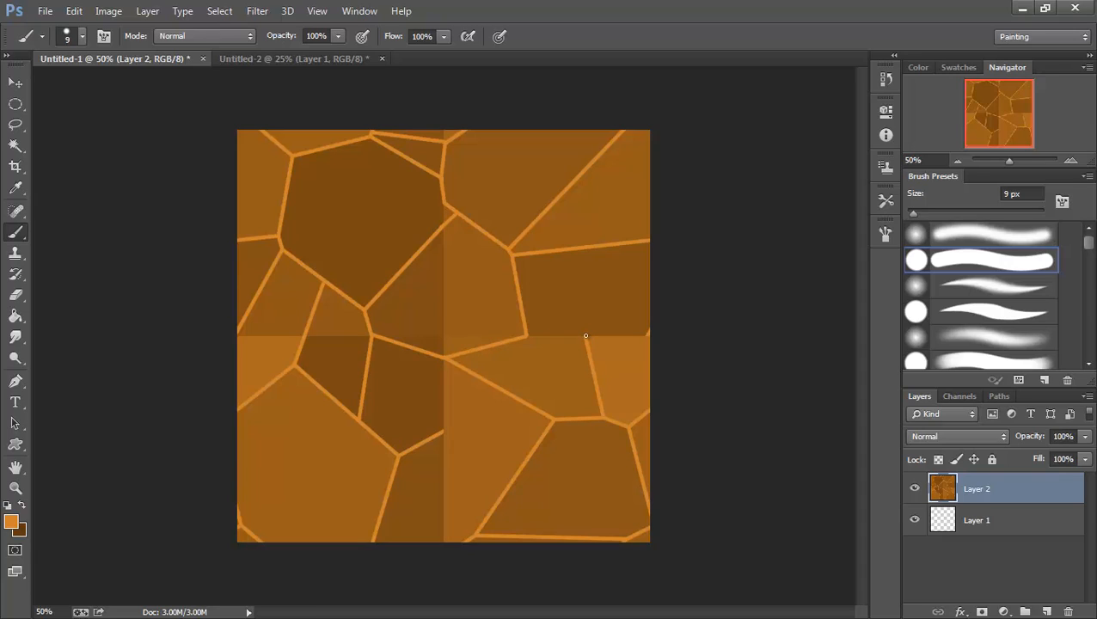
Step: Paint straight border lines along the horizontal seam's outer ends and close the open cell borders along the lower vertical seam
left_click(585, 336, "shift")
left_click(646, 336, "shift")
left_click_drag(237, 334, 303, 335)
mouse_move(507, 396)
left_mouse_down()
mouse_move(477, 431)
mouse_move(447, 433)
left_mouse_up()
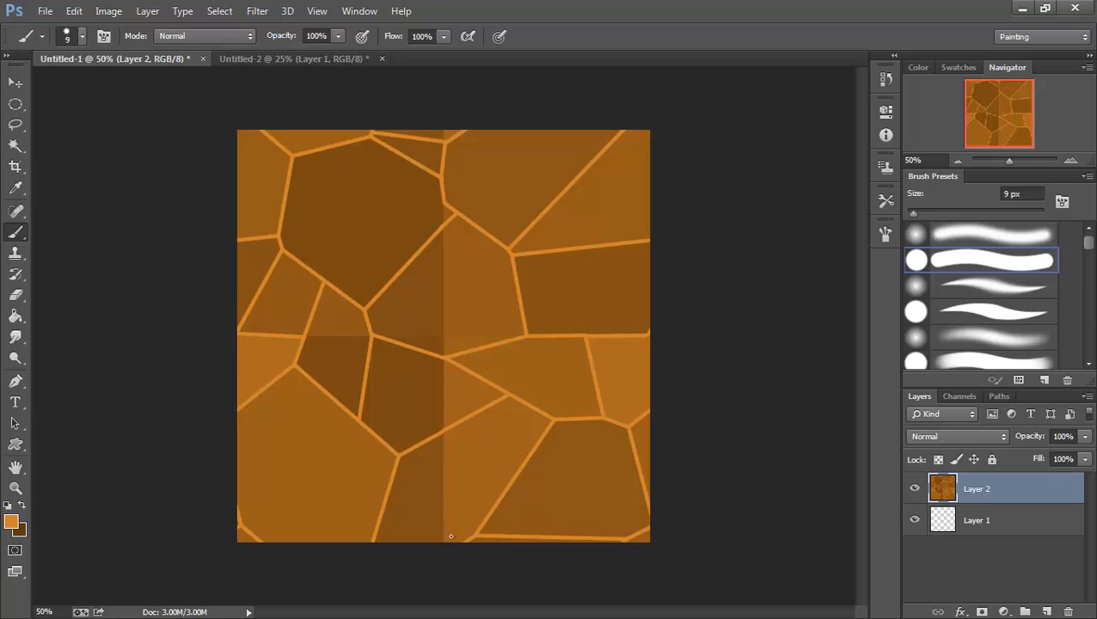
left_click(466, 538, "shift")
Step: Select the two-tone cell just above the centre and fill its lighter right part with the brown sampled from its left part
left_click(15, 145)
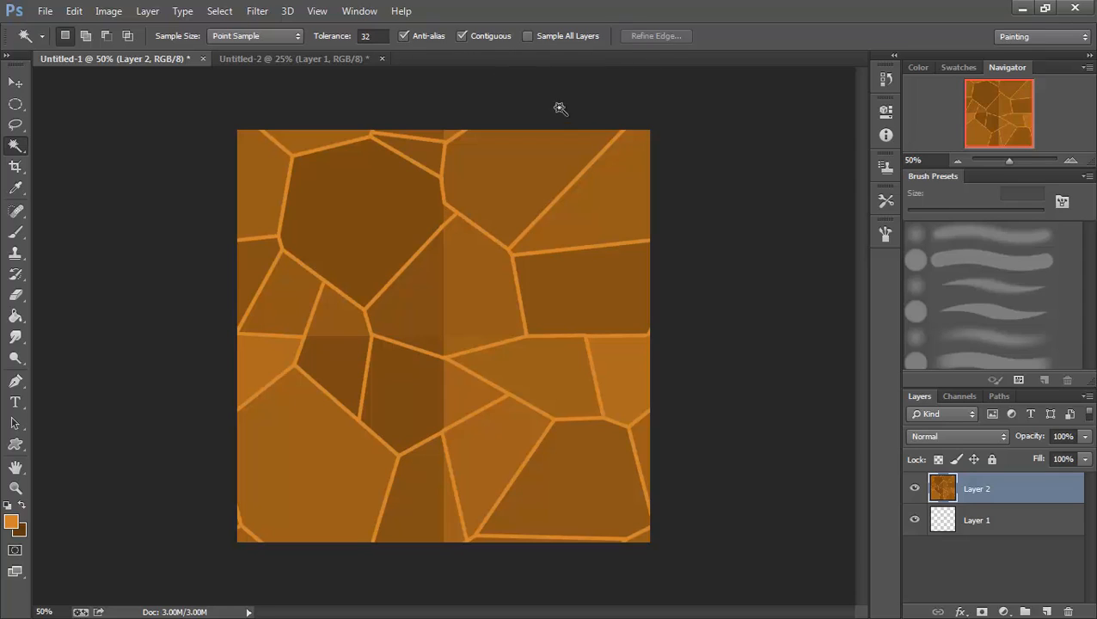
left_click(470, 282)
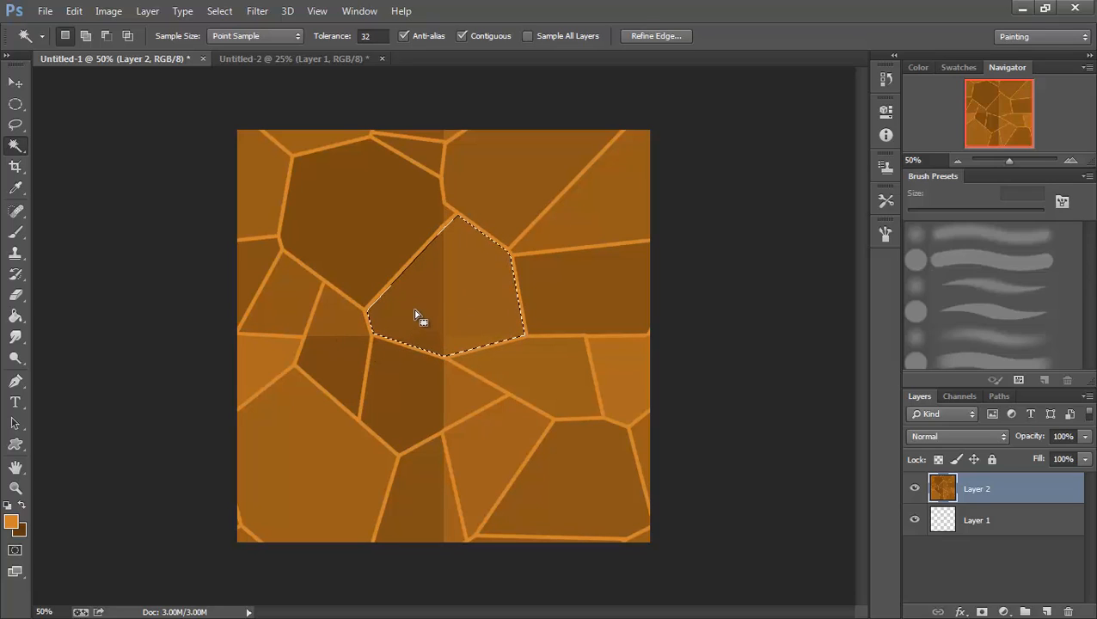
key("g")
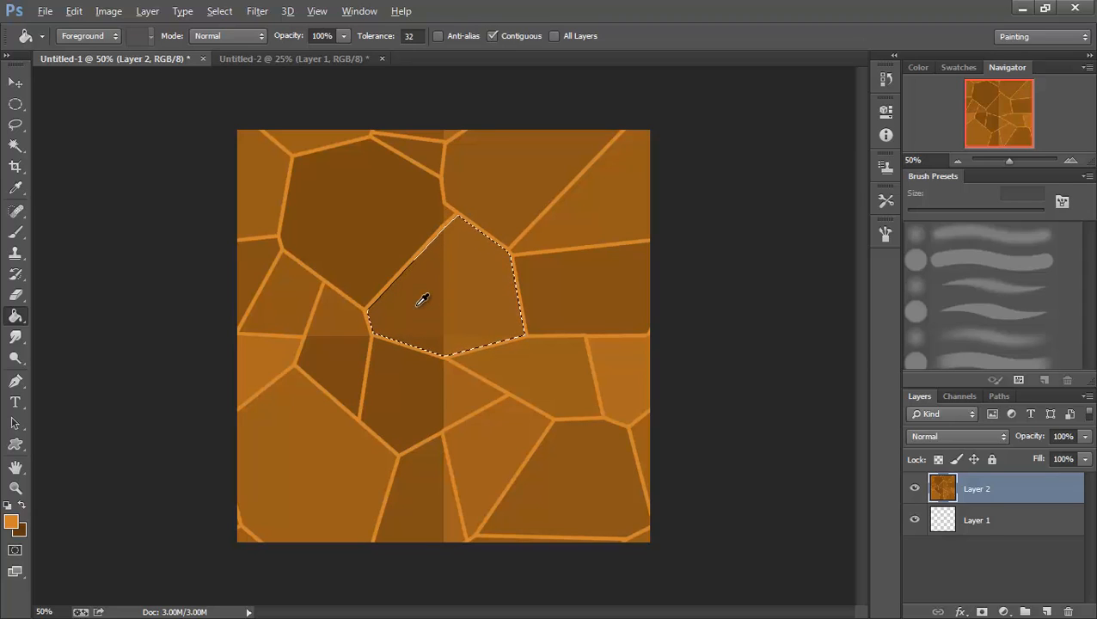
left_click(422, 300, "alt")
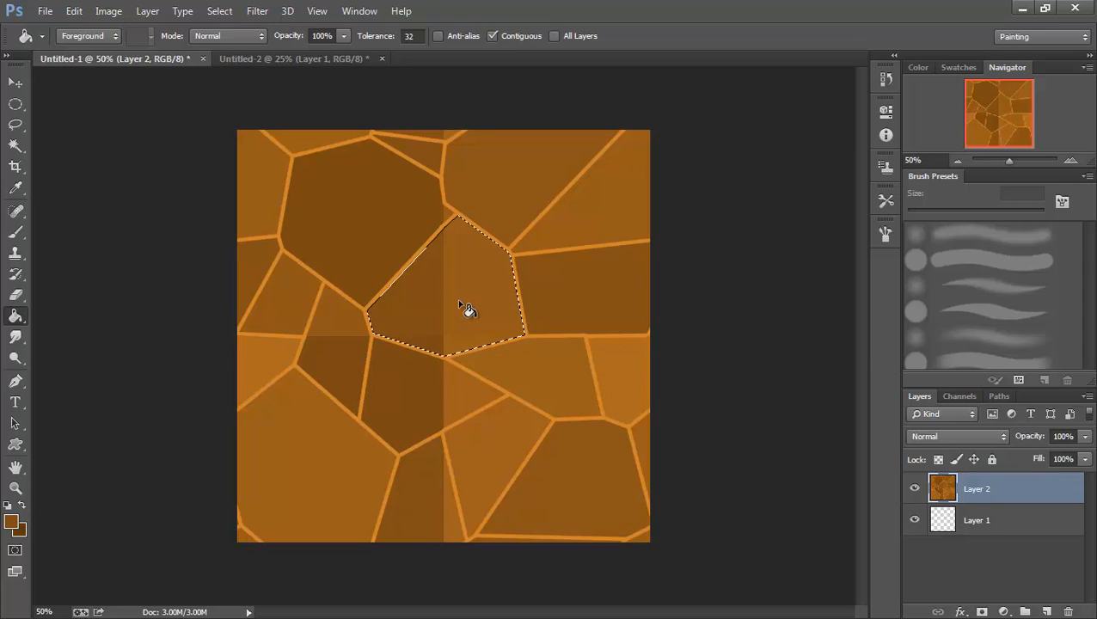
left_click(457, 300)
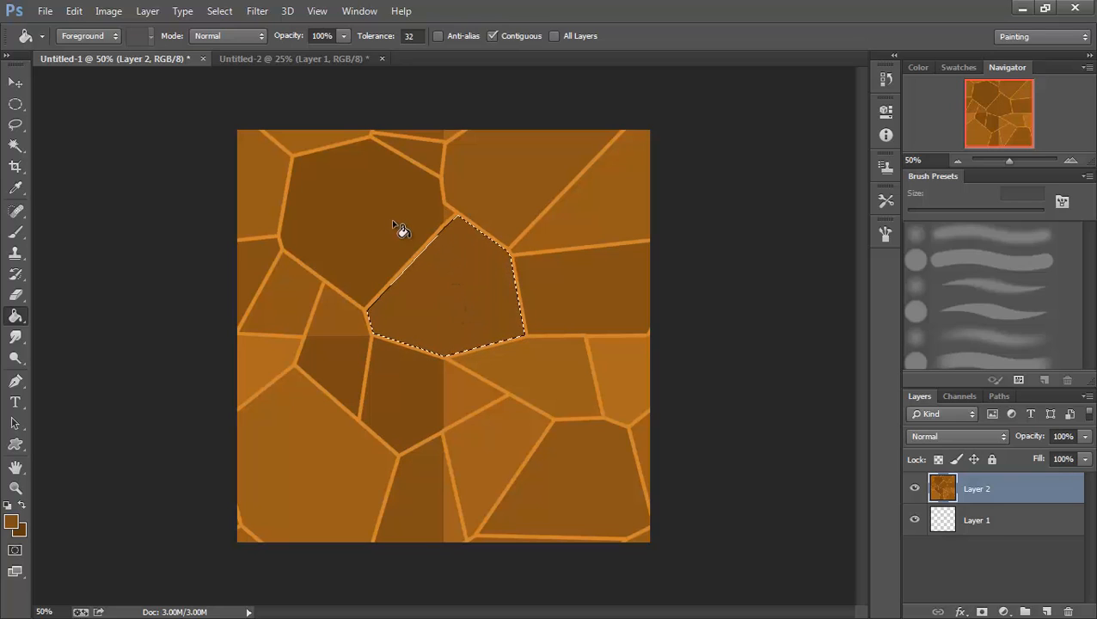
Step: Select the large dark cell in the upper-left quarter and fill its seam sliver with its own sampled dark brown
left_click(15, 146)
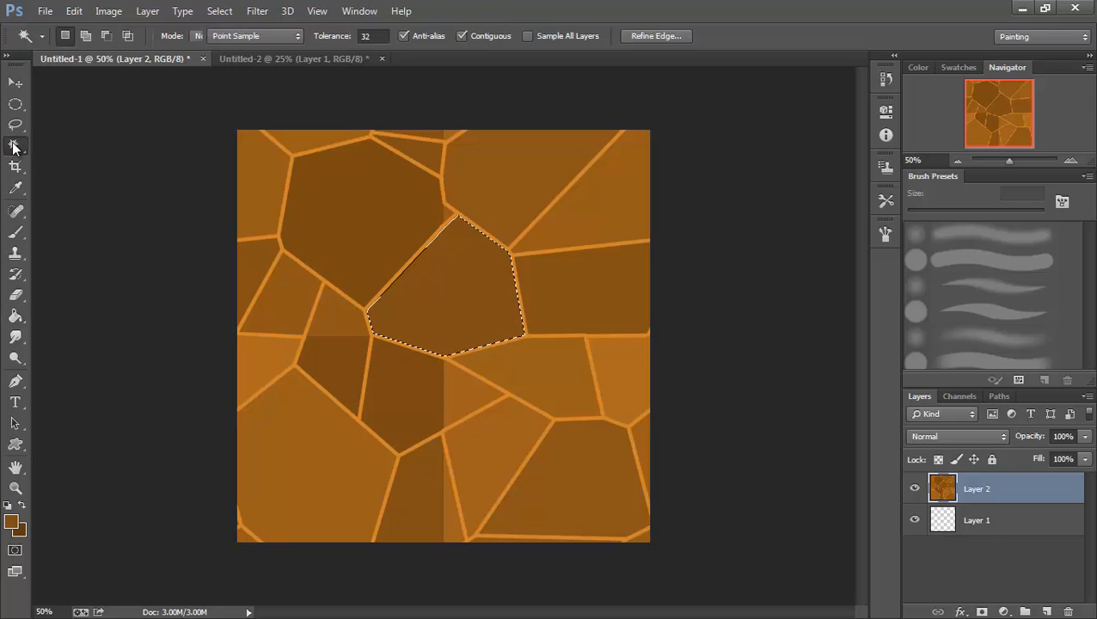
left_click(407, 225)
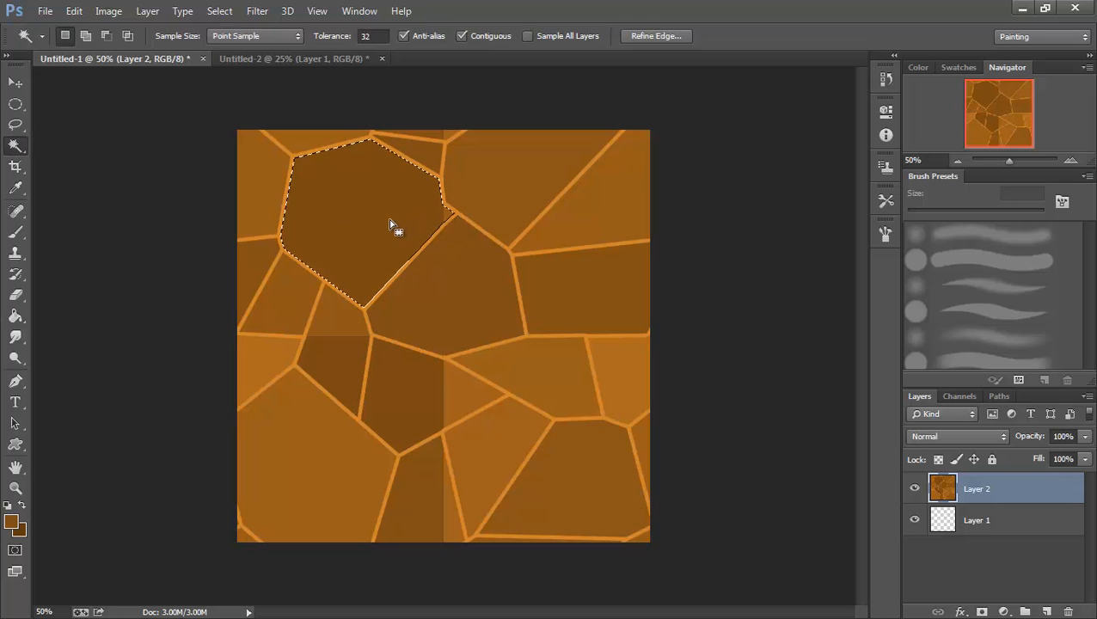
key("alt")
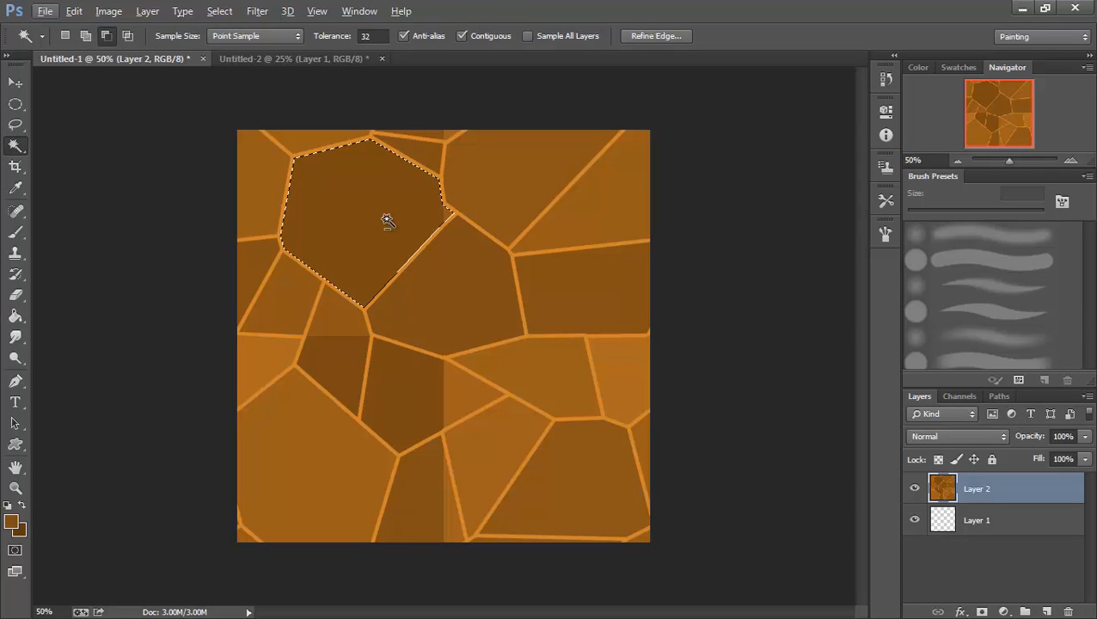
key("g")
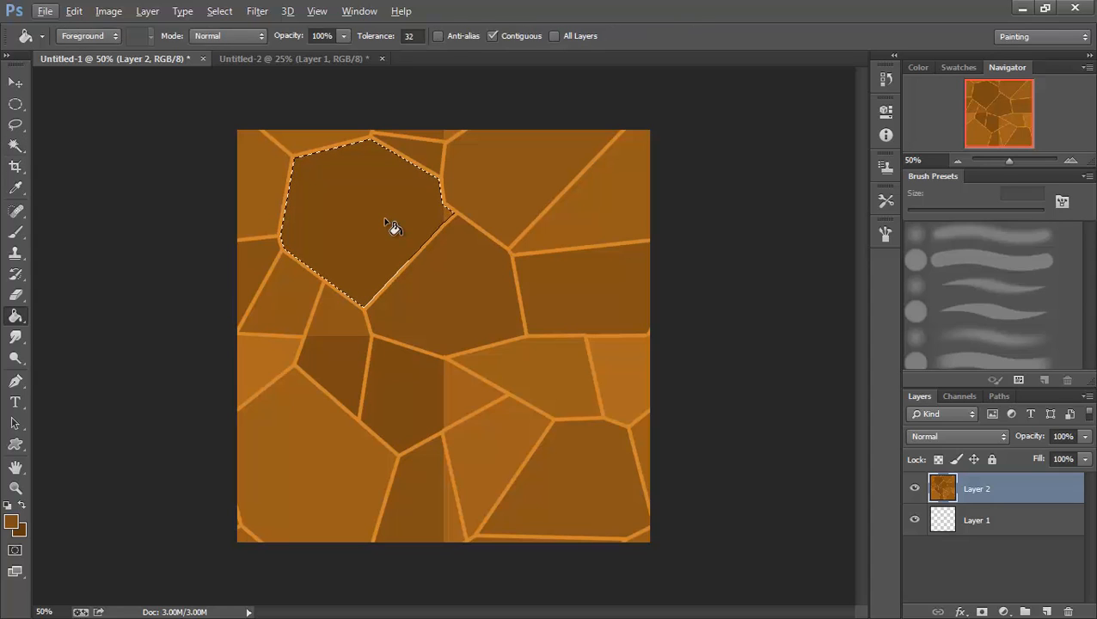
key("alt")
Step: Select the narrow cell at the canvas's bottom centre and fill it with a single brown sampled from it
left_click(16, 145)
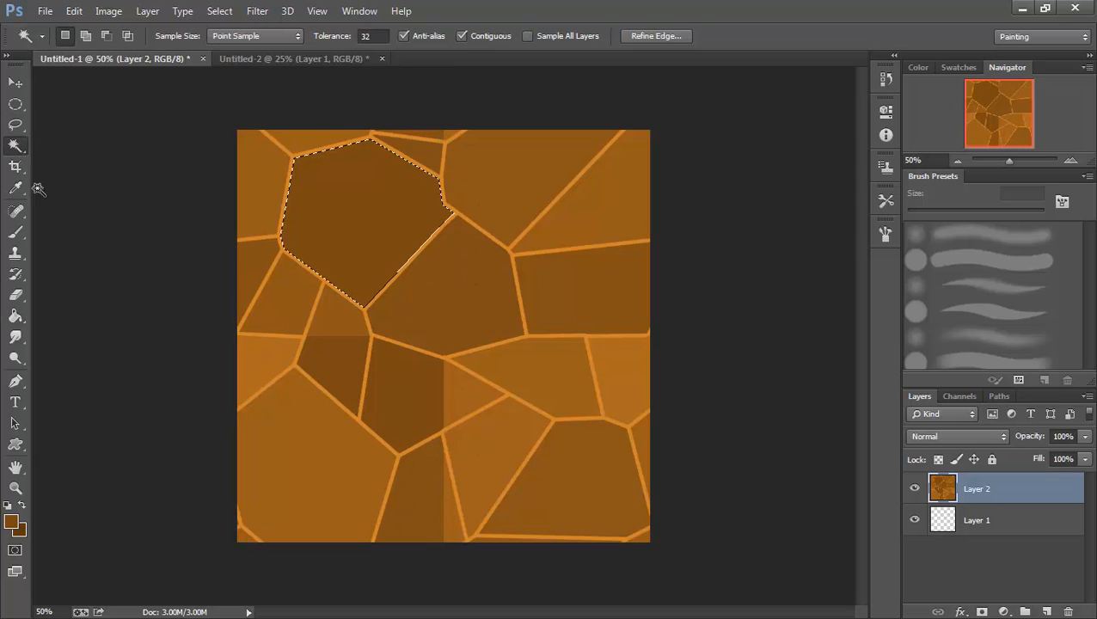
left_click(428, 514)
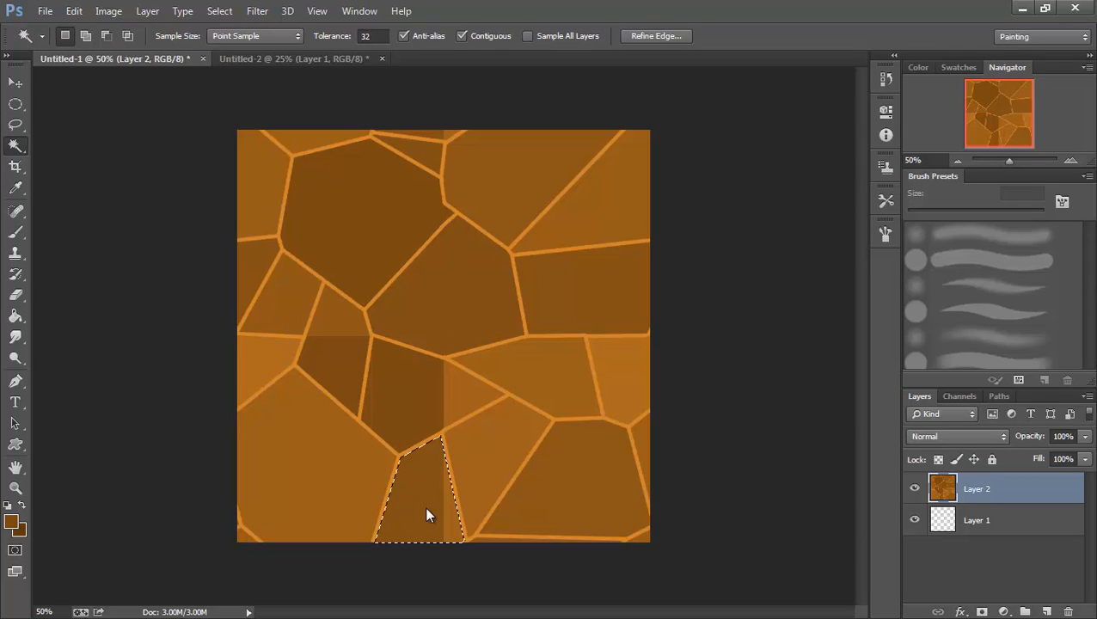
key("g")
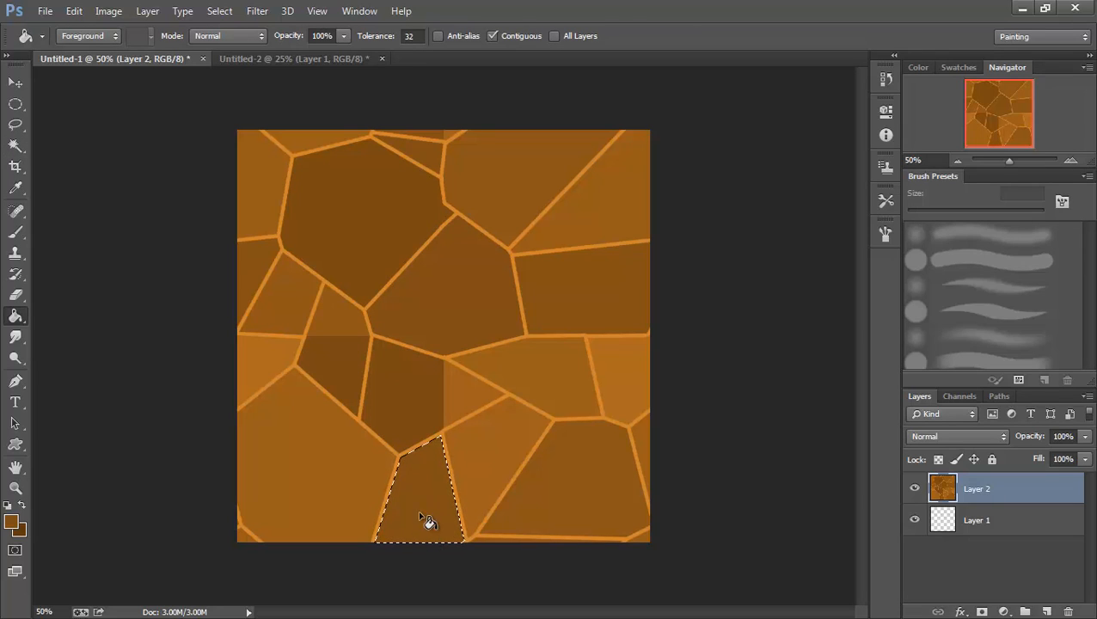
left_click(421, 518)
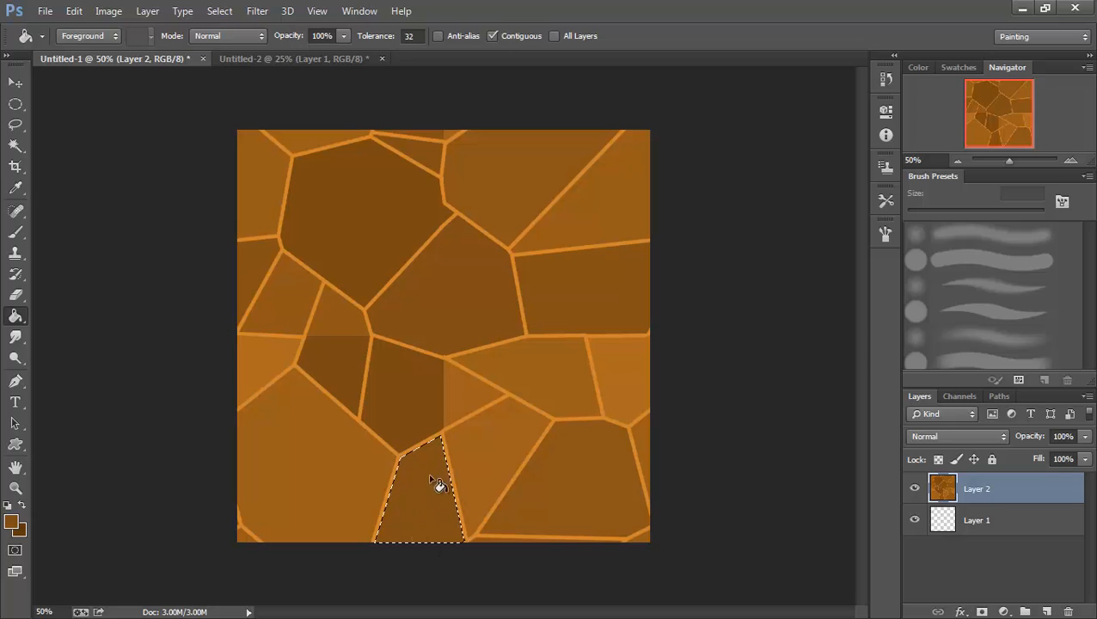
Step: Select the thin sliver cell at the canvas's top centre and fill it with the same brown as the bottom-centre cell
left_click(440, 138)
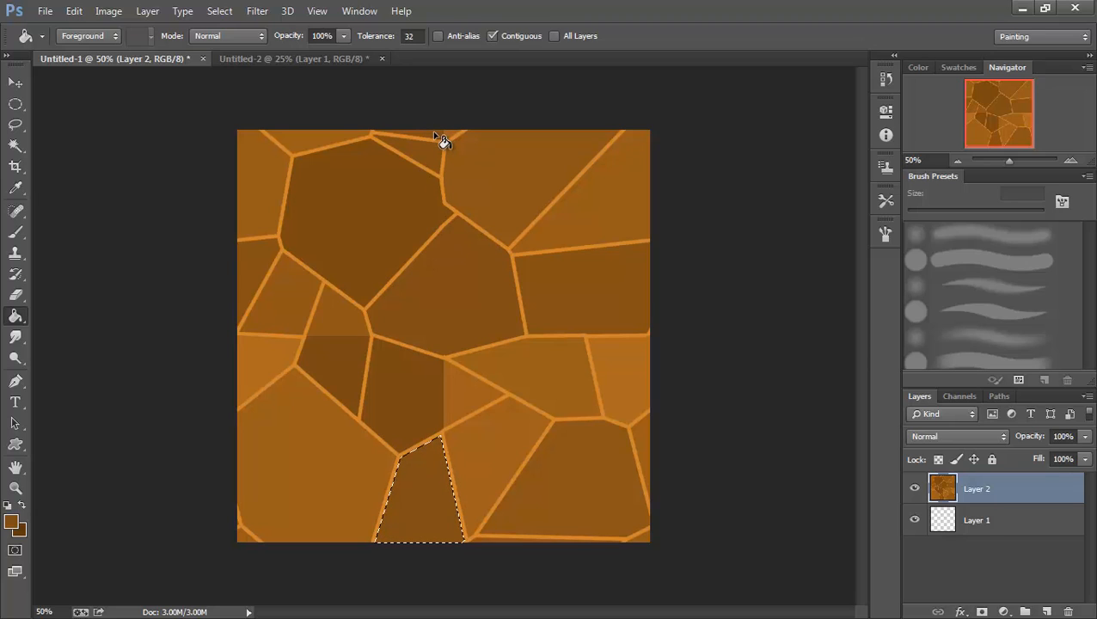
left_click(21, 150)
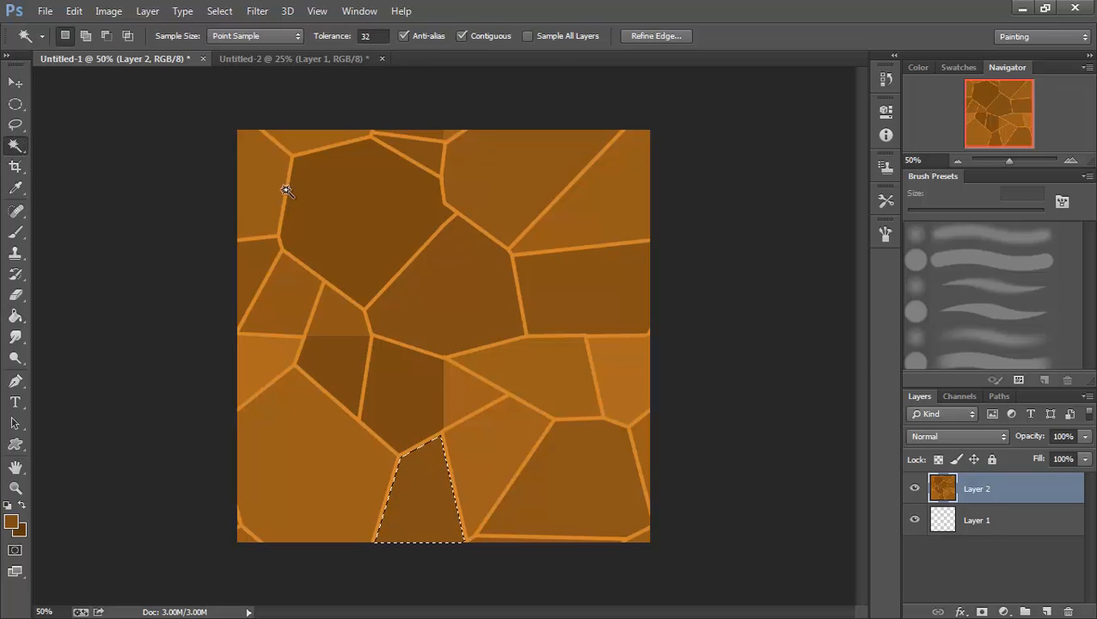
left_click(442, 139)
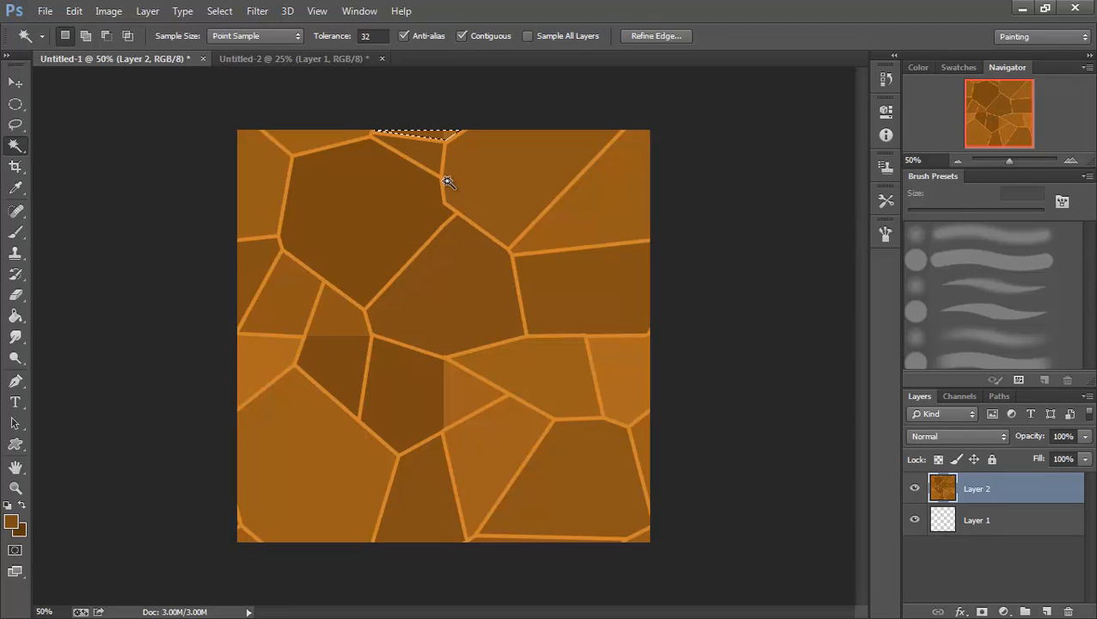
key("g")
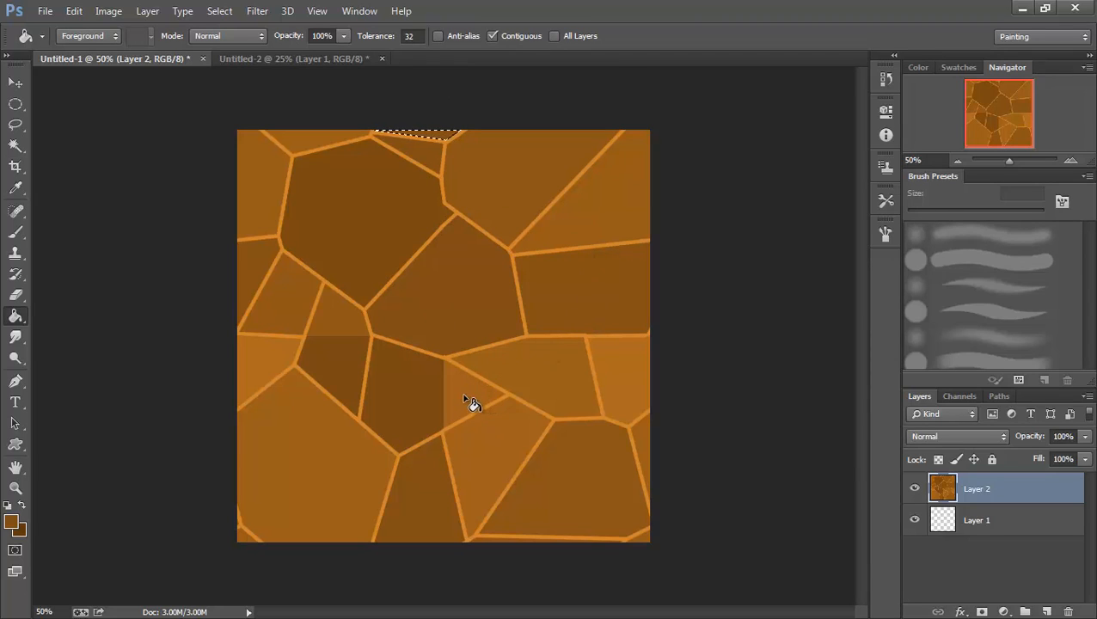
Step: Select both parts of the two-tone cell just below the canvas centre, combining the dark left part and lighter right part
left_click(17, 147)
left_click(408, 396)
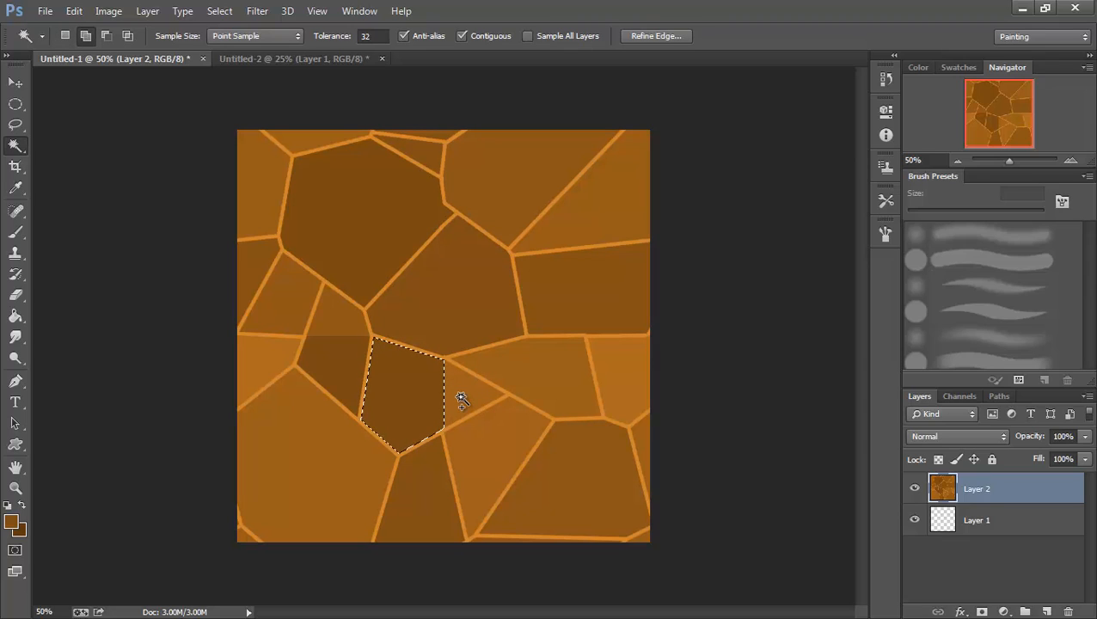
left_click(461, 400, "shift")
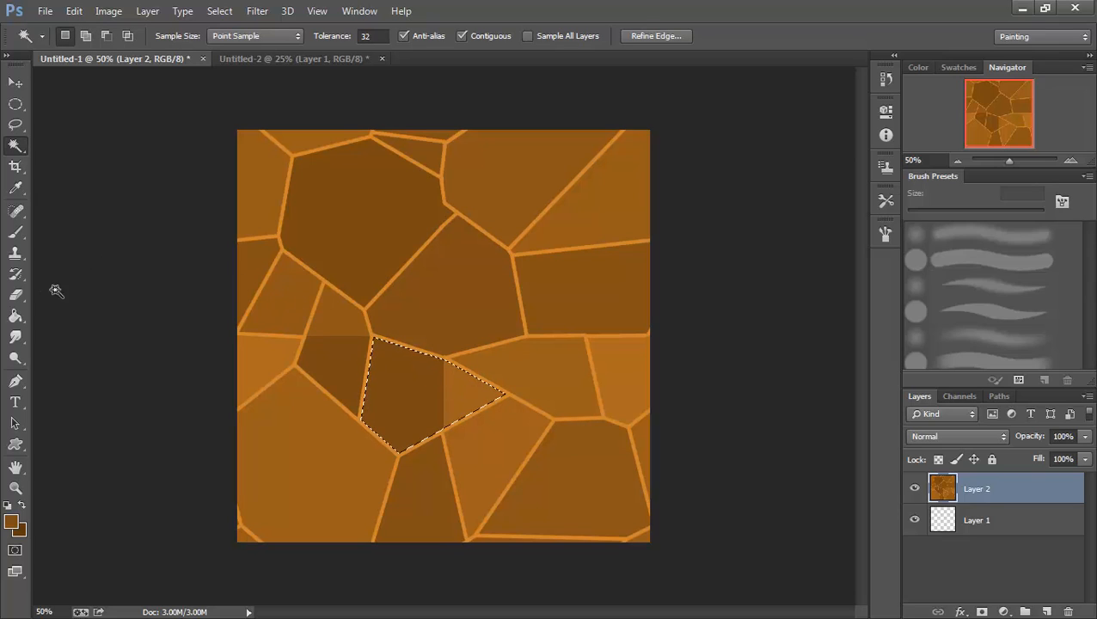
Step: Fill both parts of the selected cell with the saturated orange #b9680d, starting from the colour sampled in its lighter part
left_click(15, 315)
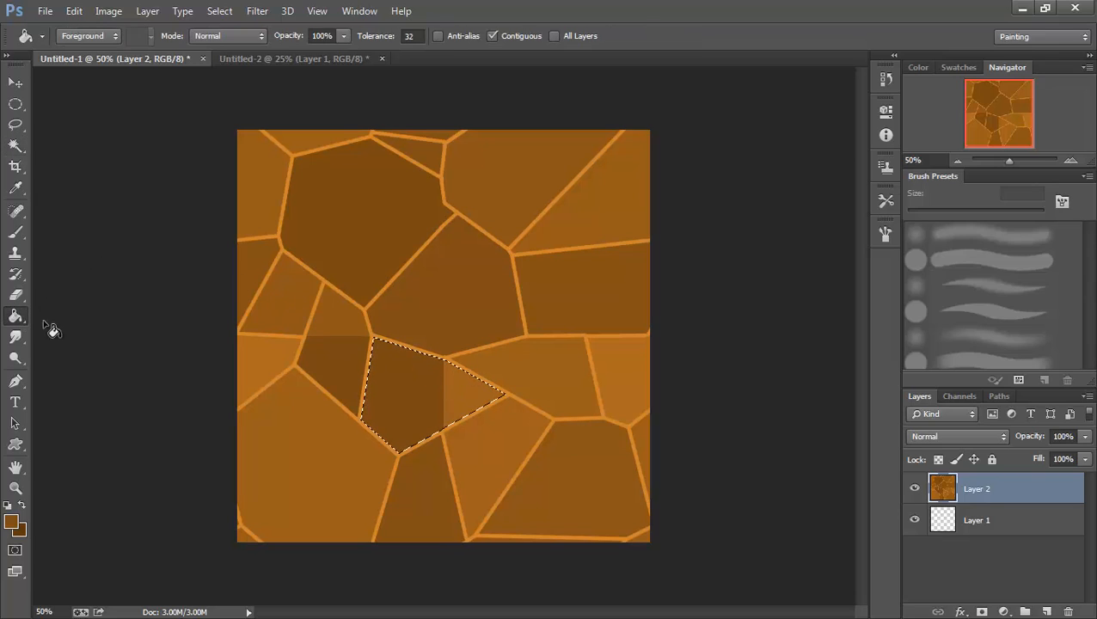
left_click(462, 388, "alt")
left_click(11, 521)
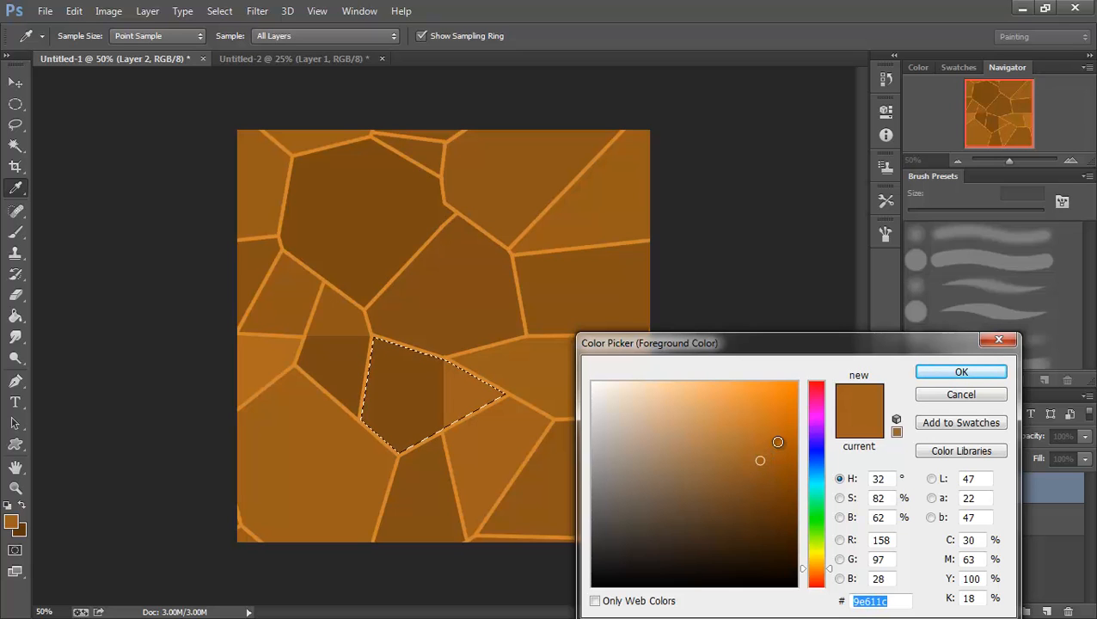
left_click(782, 437)
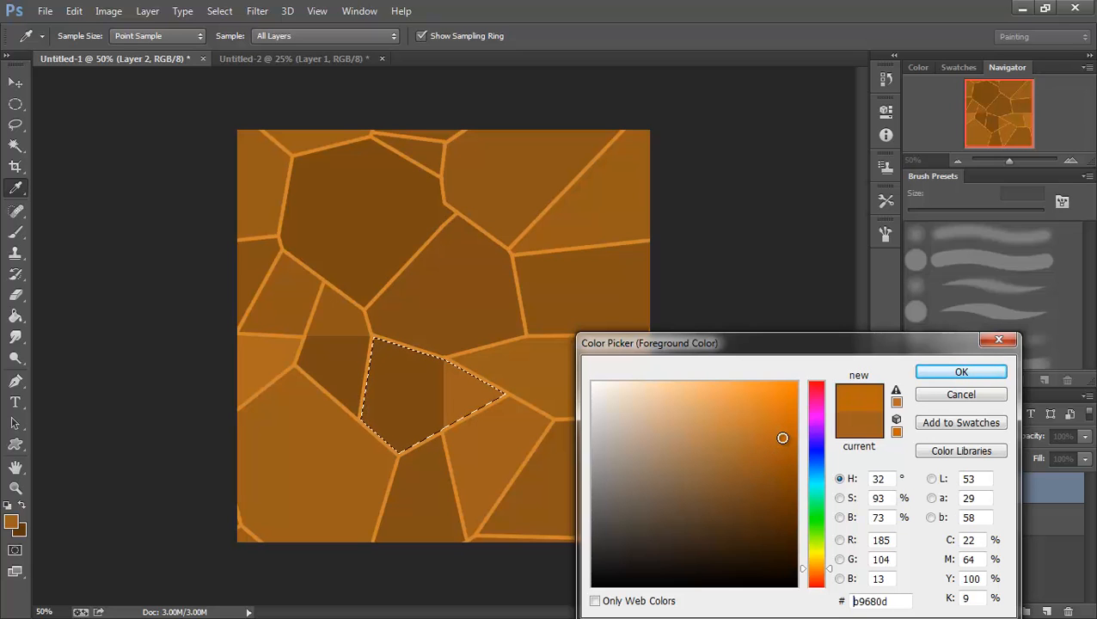
left_click(959, 371)
key("g")
left_click(449, 395)
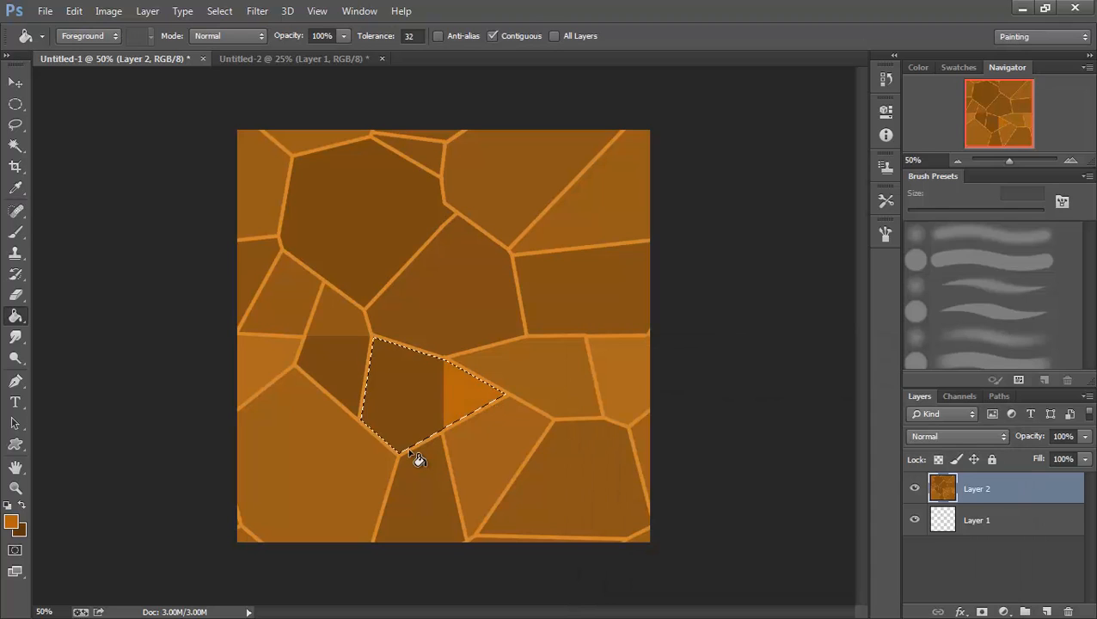
left_click(426, 402)
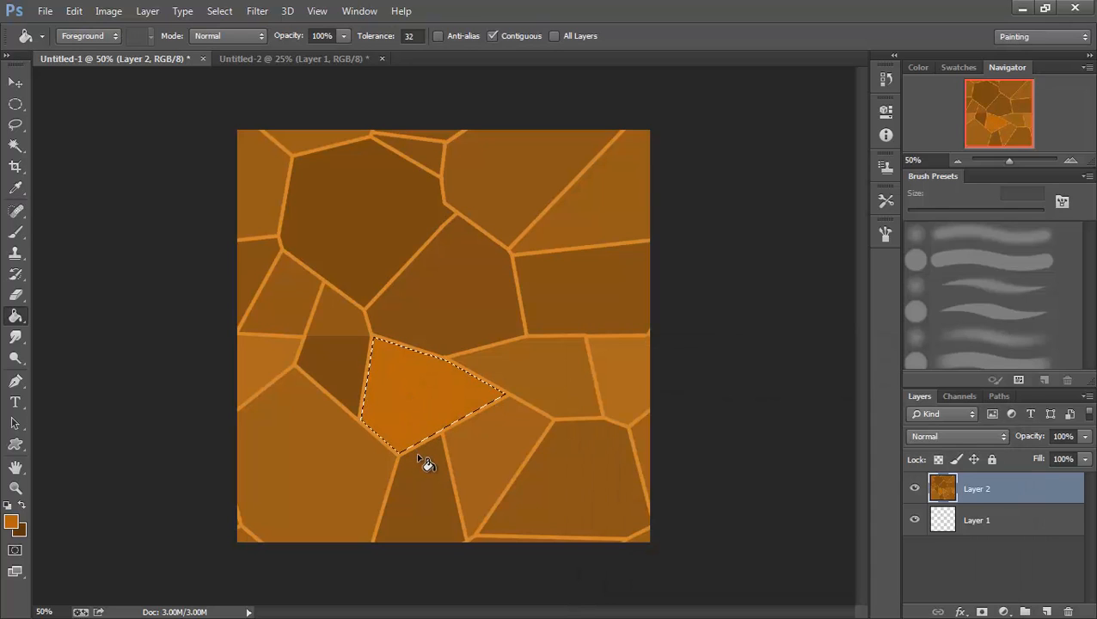
Step: Pick a slightly less saturated orange as the foreground colour and refill the selected cell with it
left_click(12, 521)
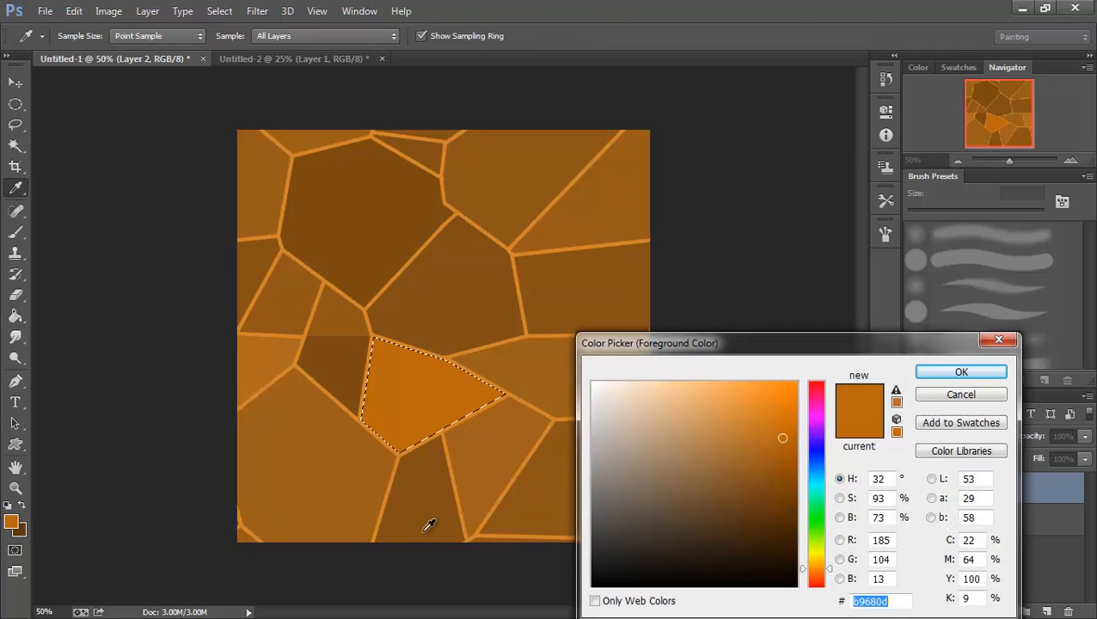
left_click(765, 442)
left_click(935, 376)
key("g")
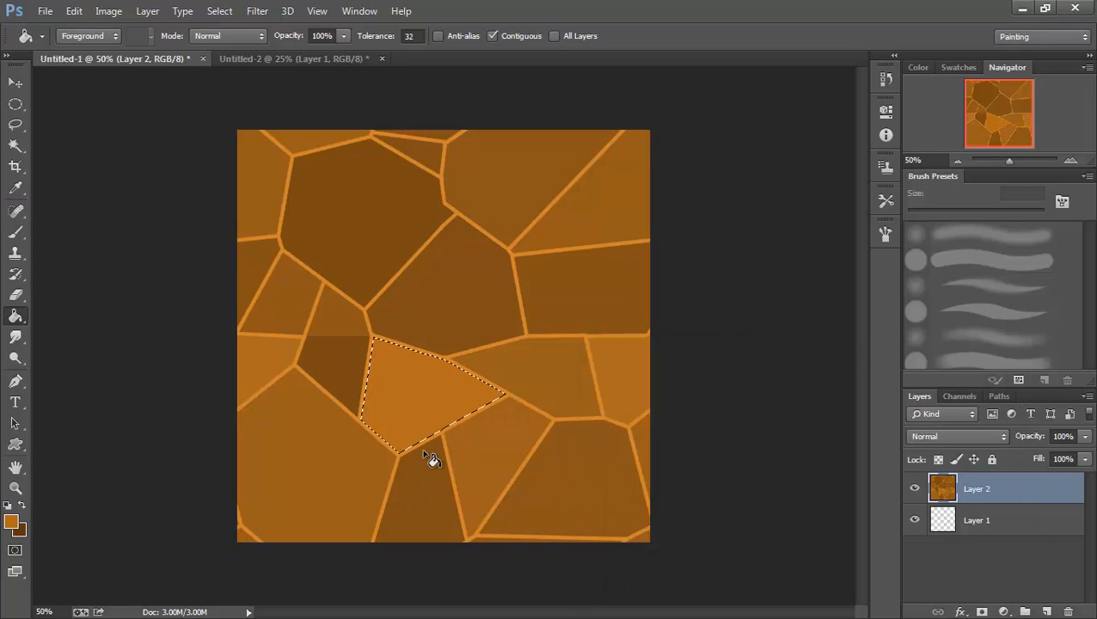
Step: Select the two-tone cell left of the canvas centre and fill its dark lower part with the brown sampled from its upper part
left_click(15, 145)
left_click(352, 382)
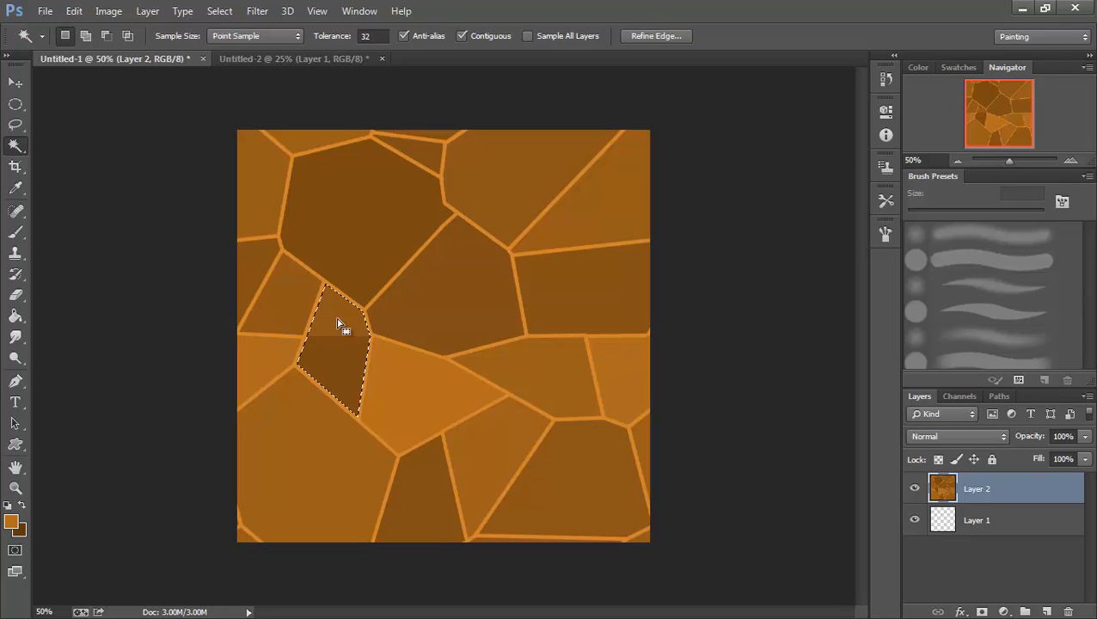
key("g")
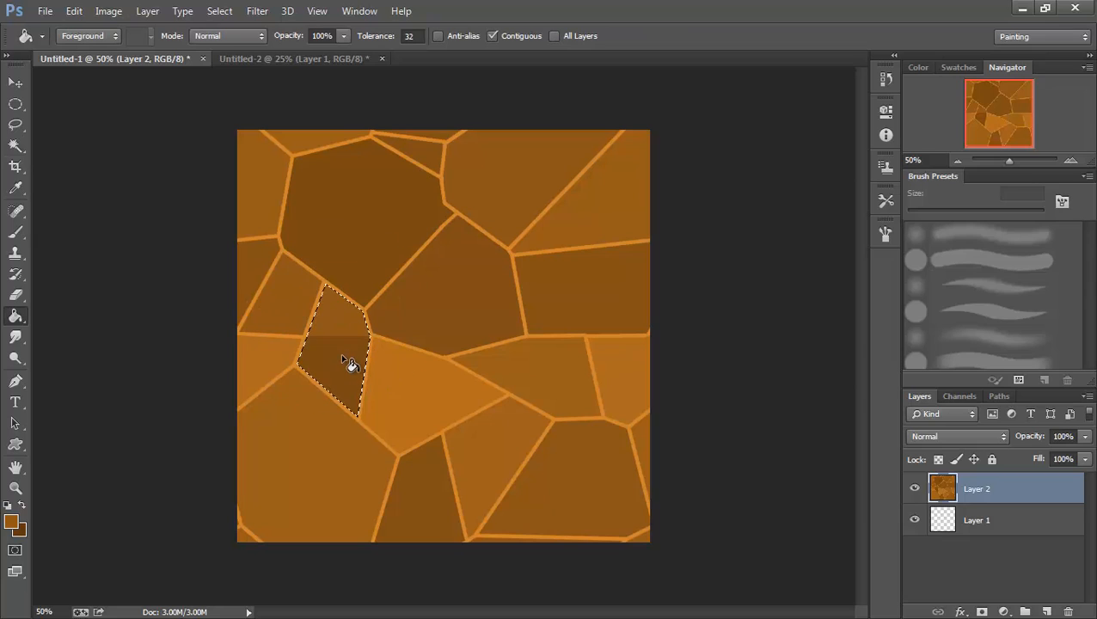
left_click(340, 365)
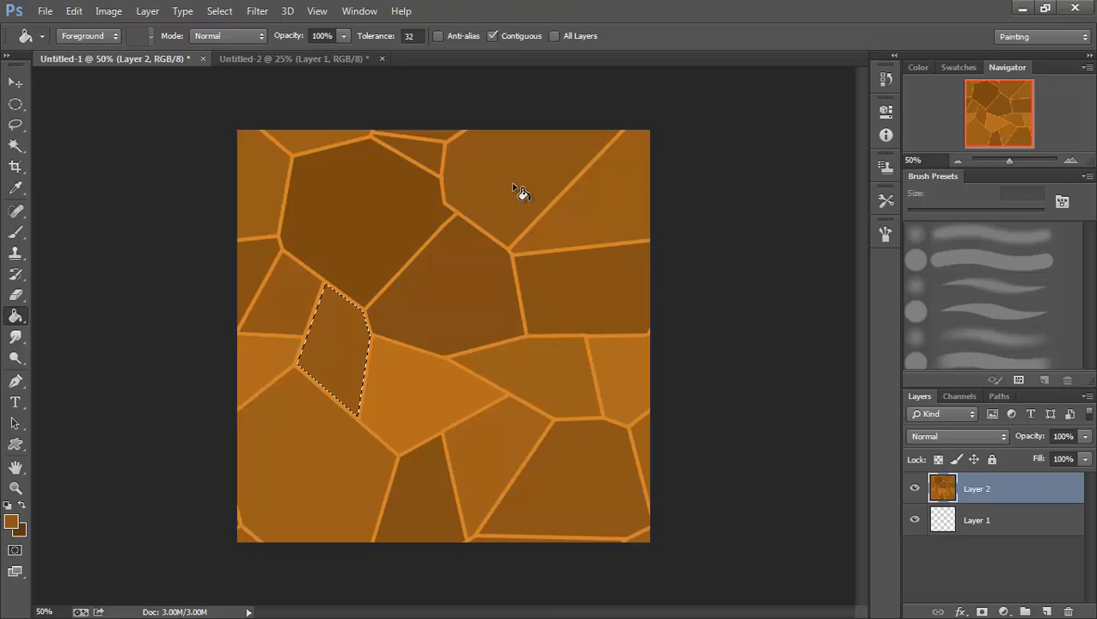
left_click(16, 145)
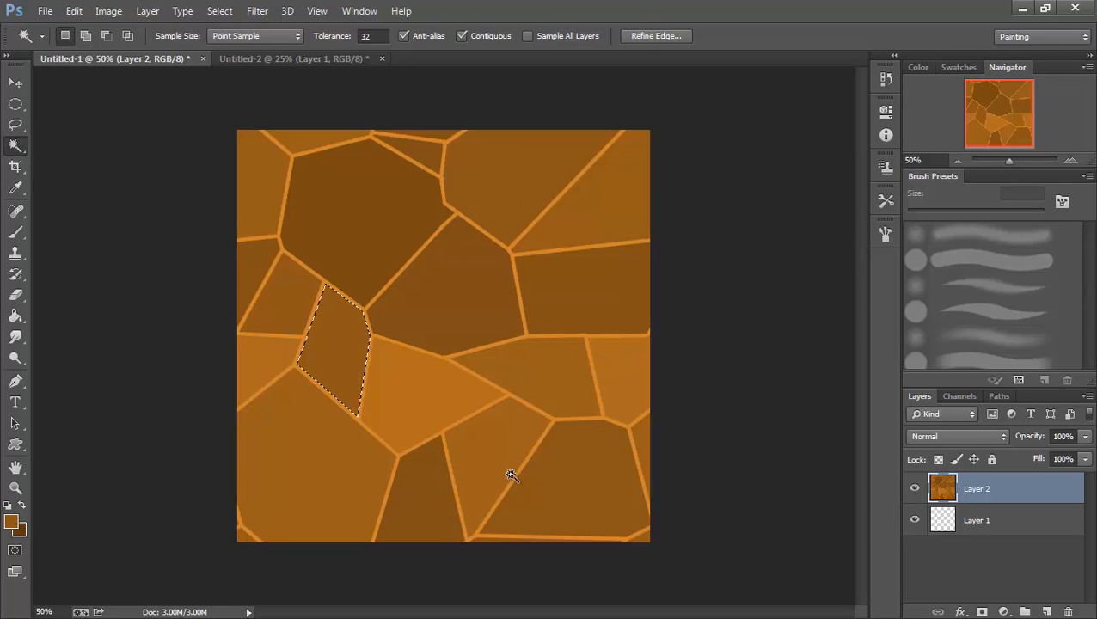
left_click(506, 538)
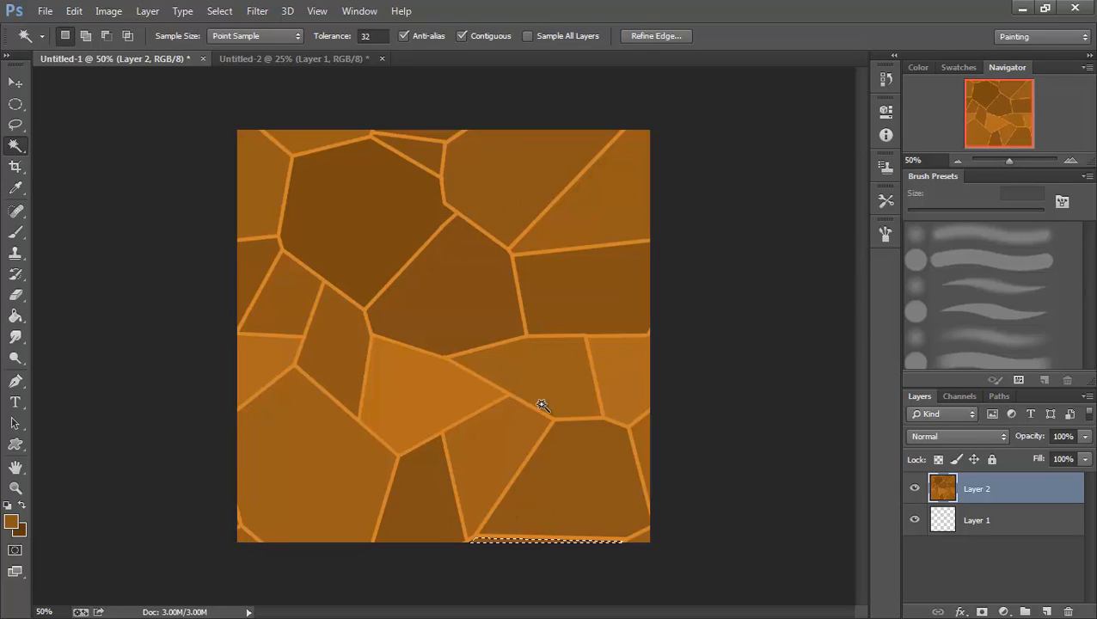
key("g")
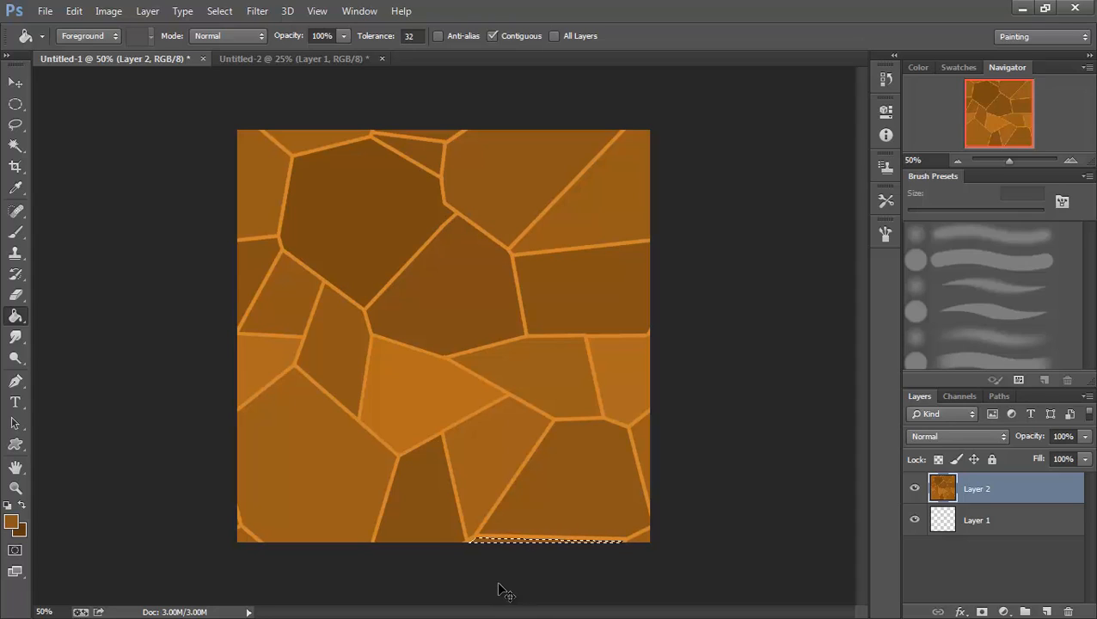
key("ctrl+d")
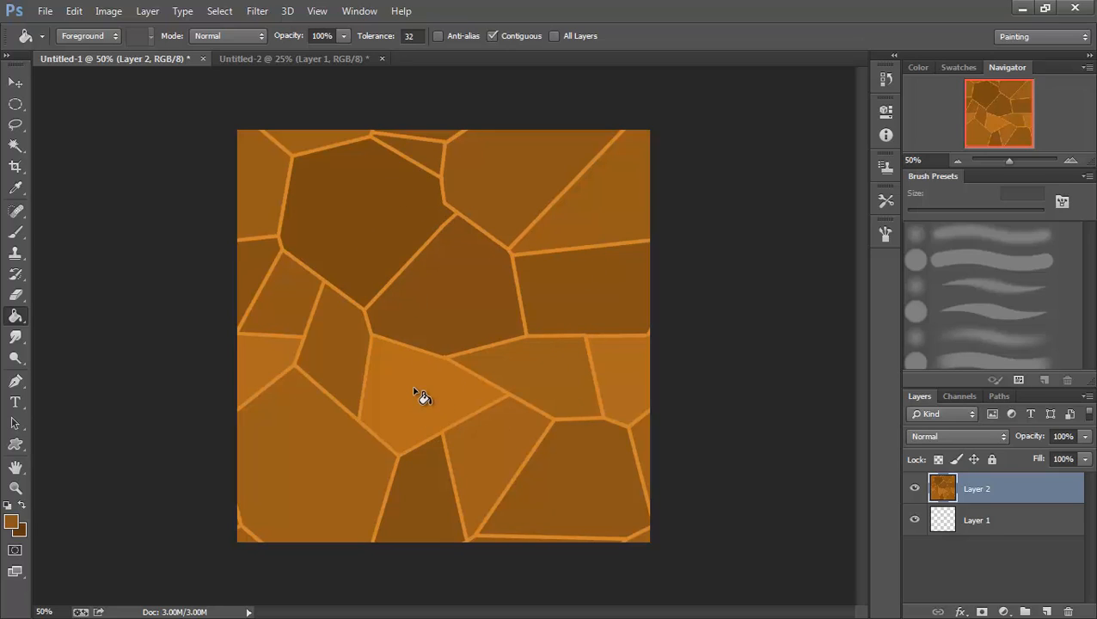
Step: Copy the whole texture into the Untitled-2 document and place it in the canvas's bottom-right corner
key("ctrl+a")
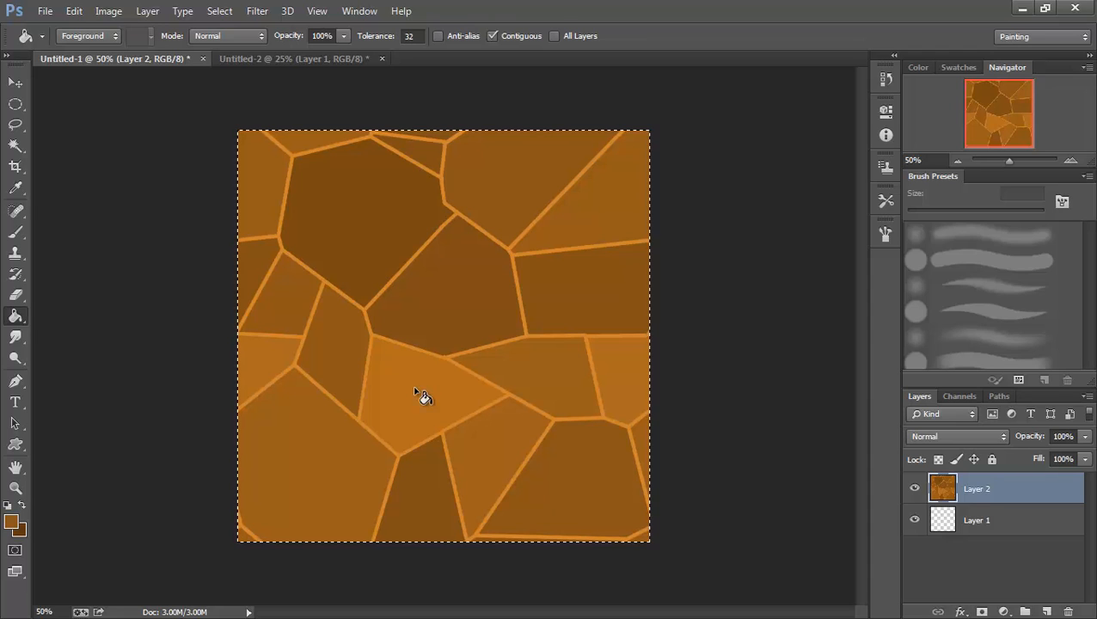
left_click(314, 57)
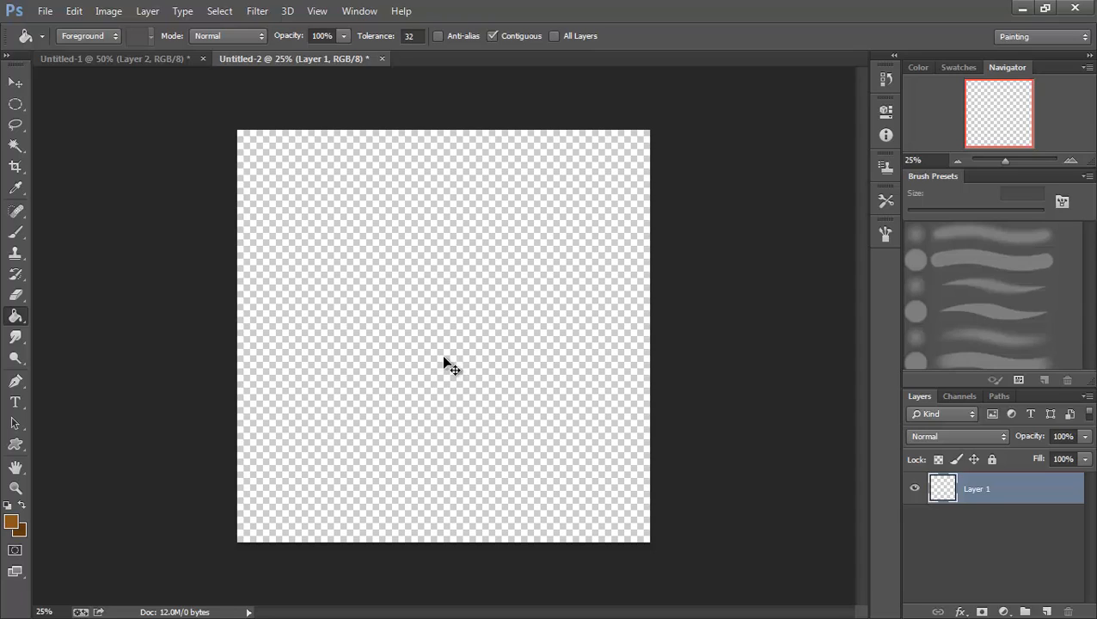
key("ctrl+v")
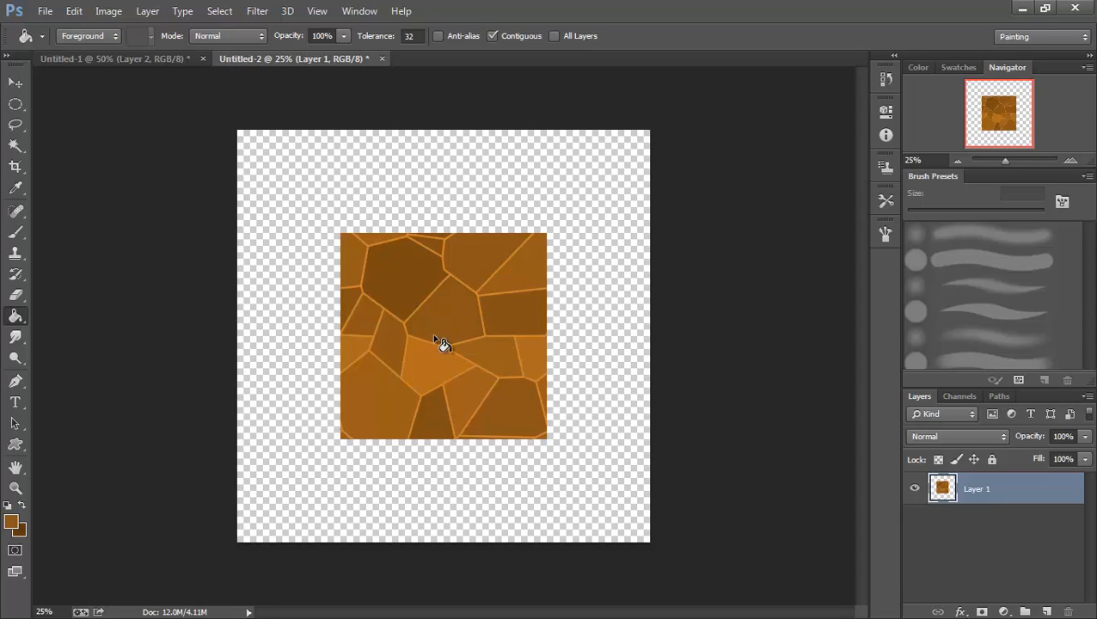
left_click(15, 83)
left_click_drag(438, 329, 545, 437)
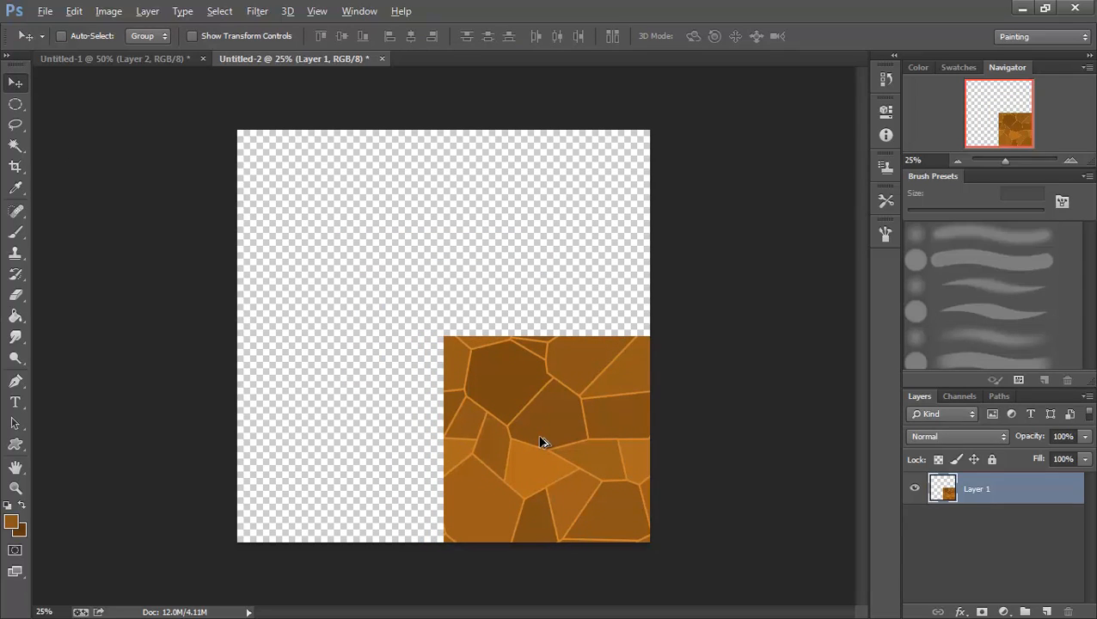
Step: Duplicate the tile into the bottom-left quarter, merge both layers, and duplicate the merged row into the upper half to preview the tiling
left_click_drag(557, 440, 365, 455)
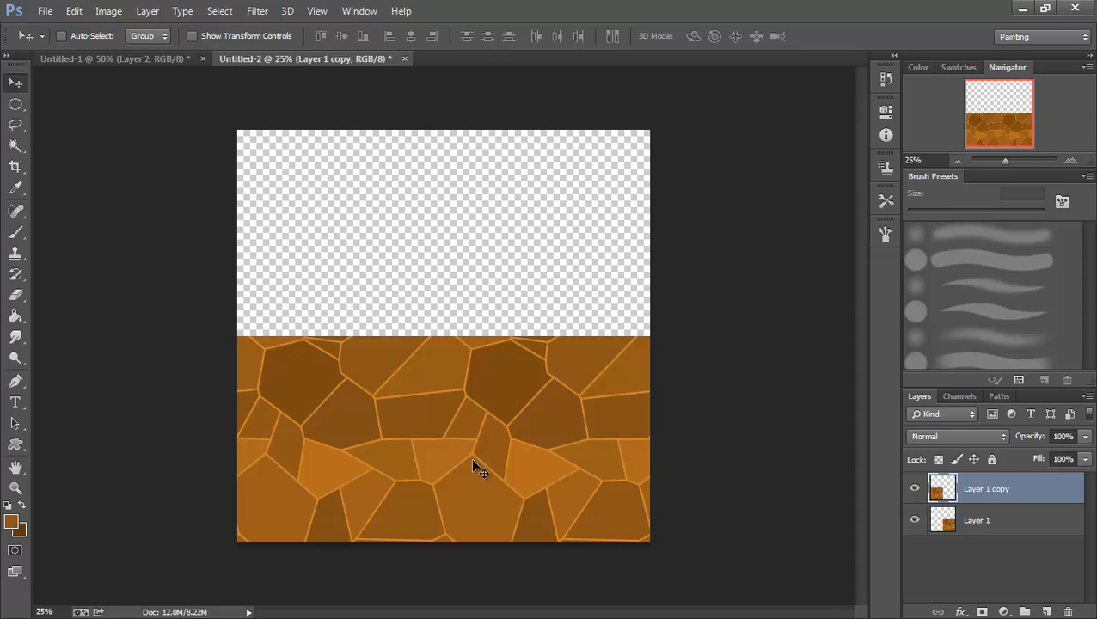
key("ctrl+e")
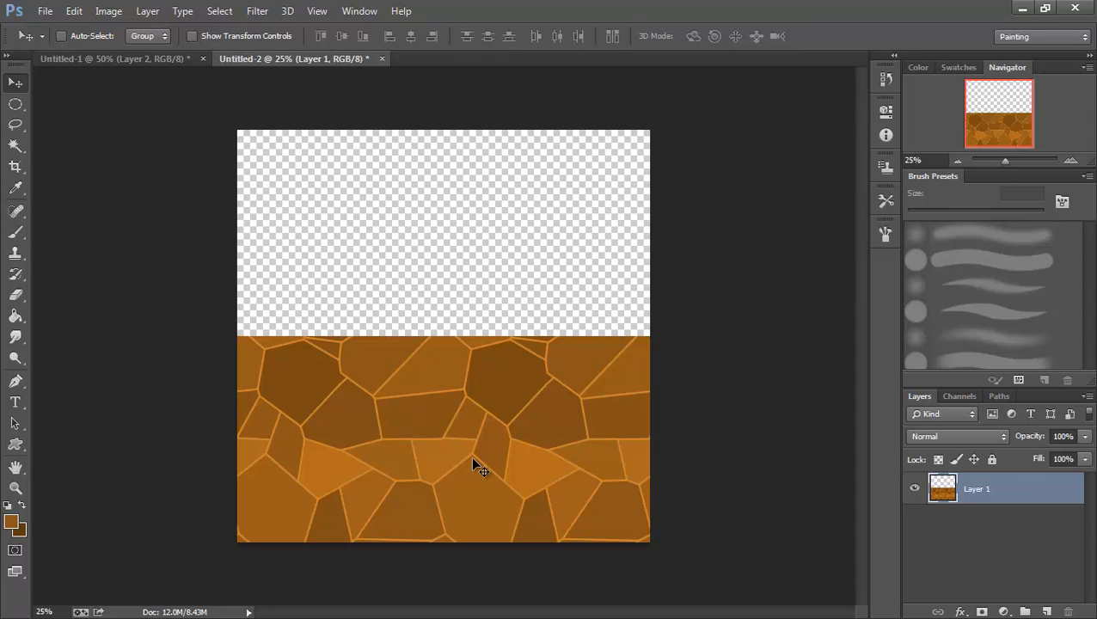
left_click_drag(470, 455, 474, 260)
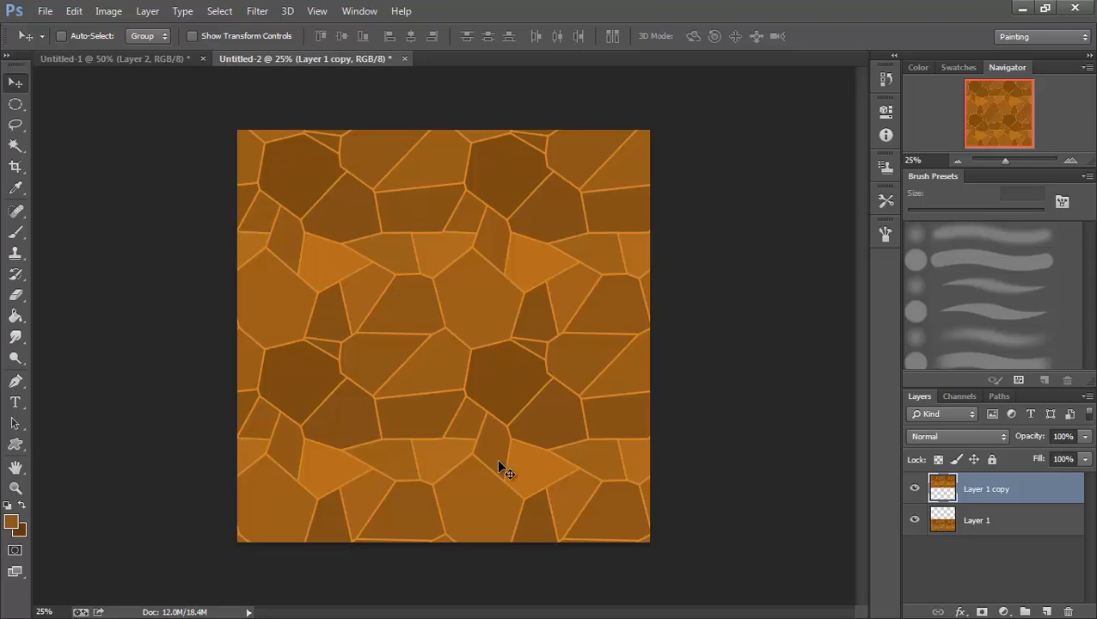
Step: Close the Untitled-2 test document without saving and clear the selection in the texture document
left_click(405, 58)
left_click(543, 248)
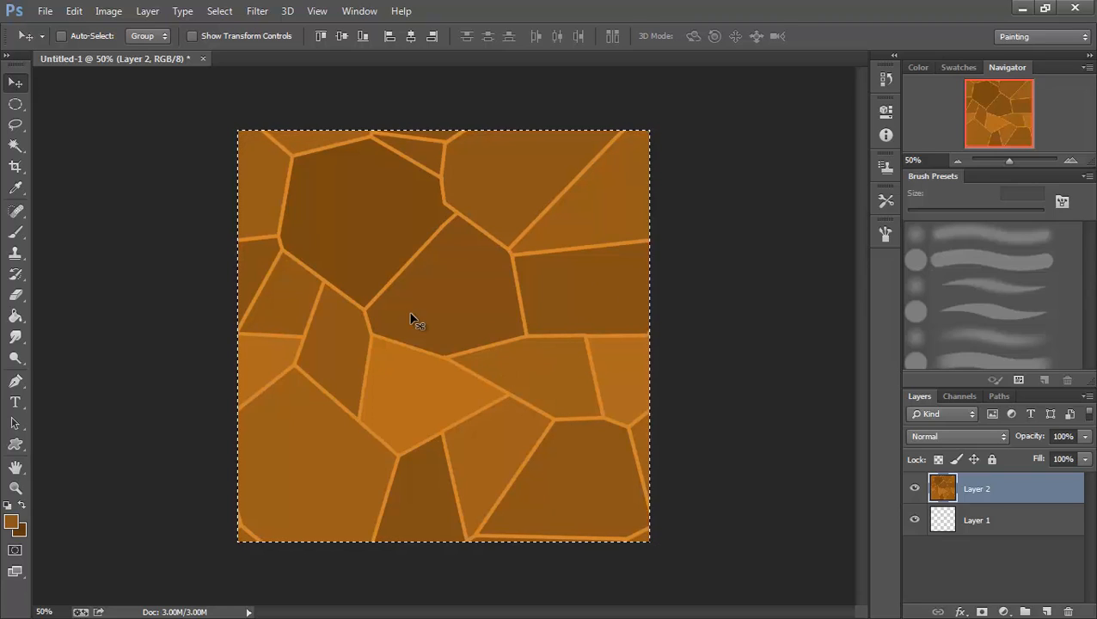
key("ctrl+d")
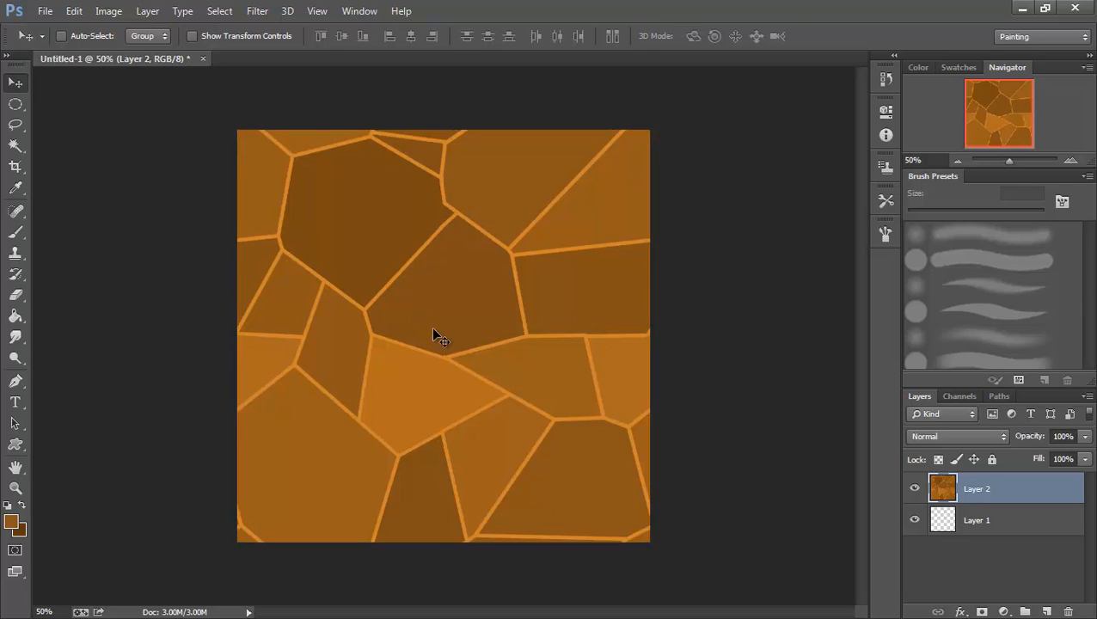
Step: Start saving the texture under a new file in the Class textures folder, with Targa as the file format
left_click(50, 14)
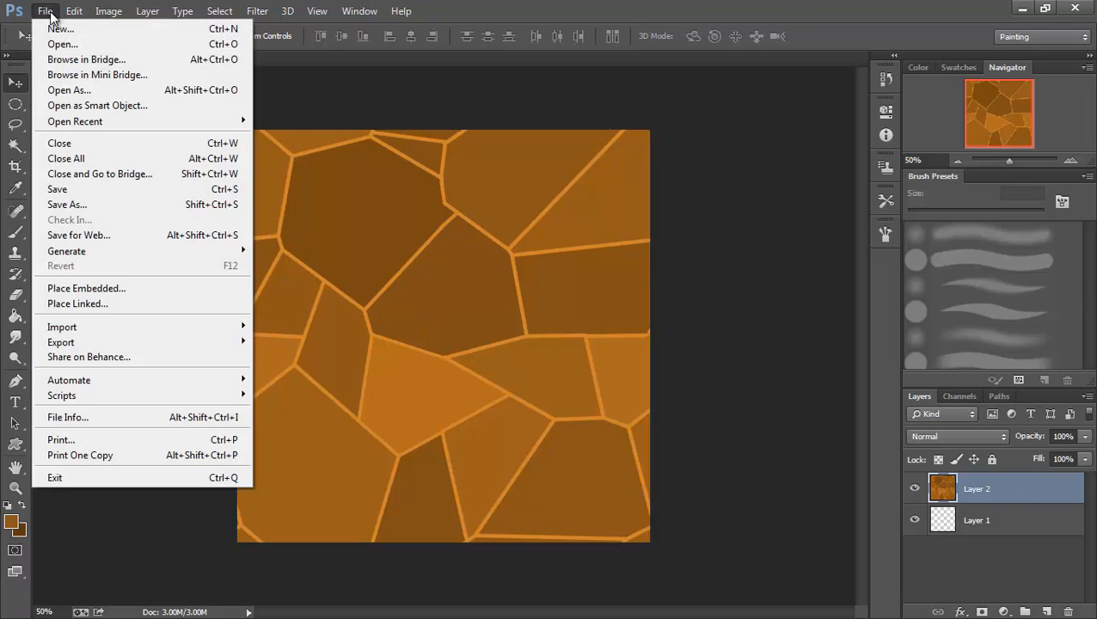
left_click(87, 204)
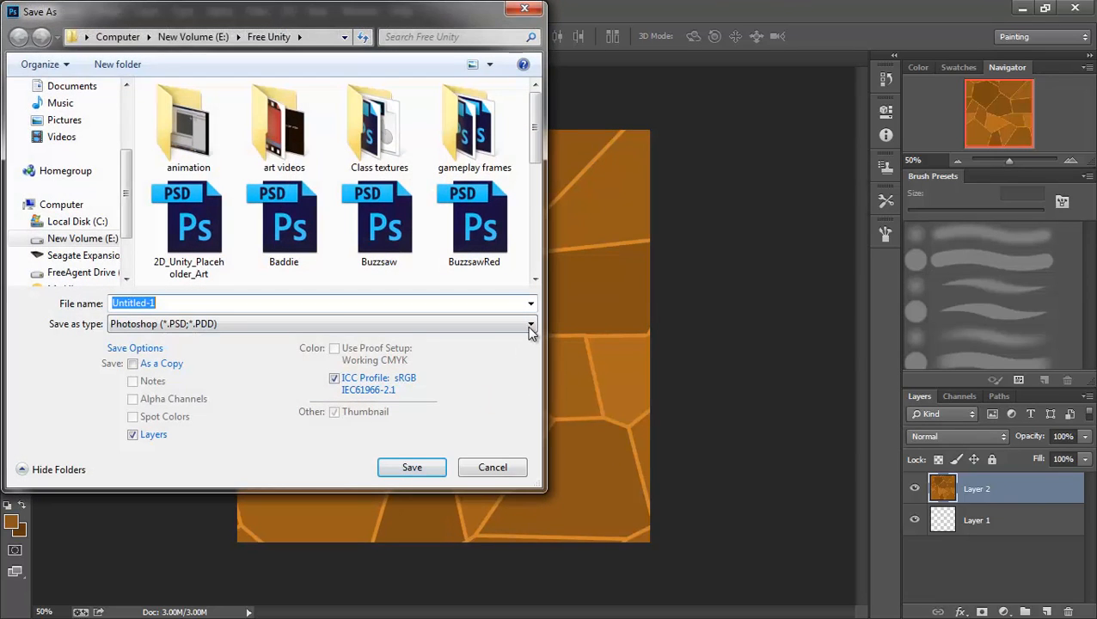
double_click(379, 129)
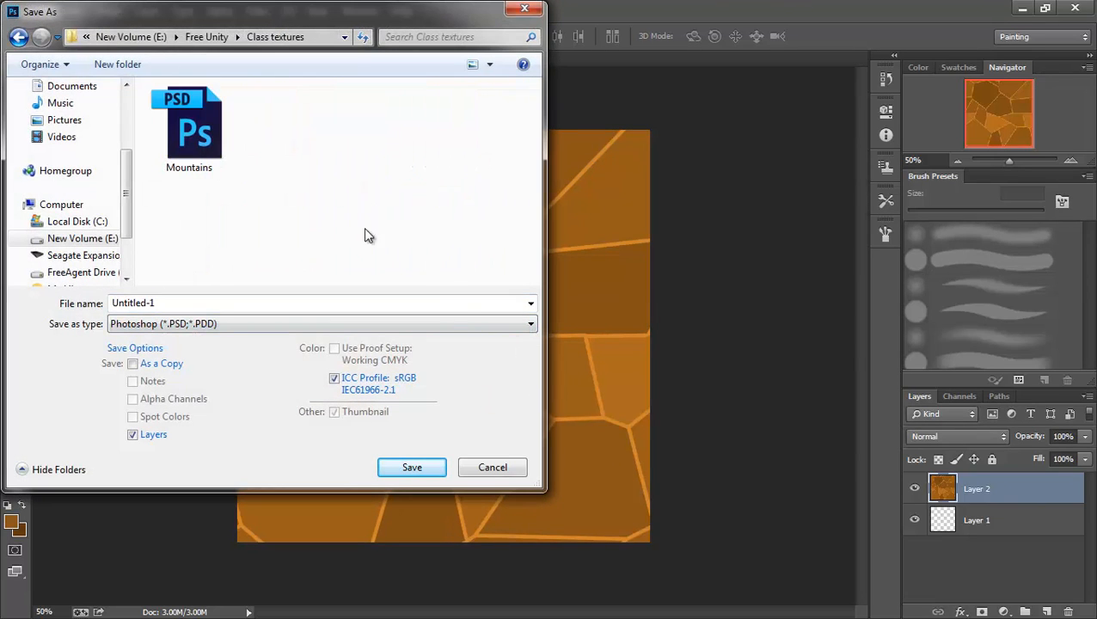
left_click(529, 325)
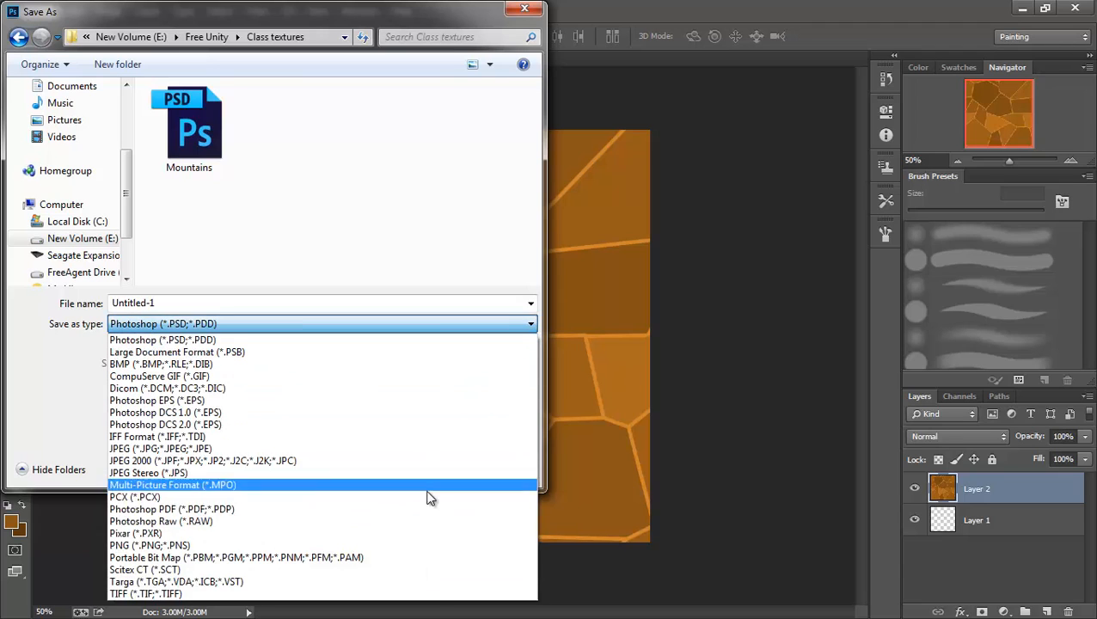
left_click(420, 581)
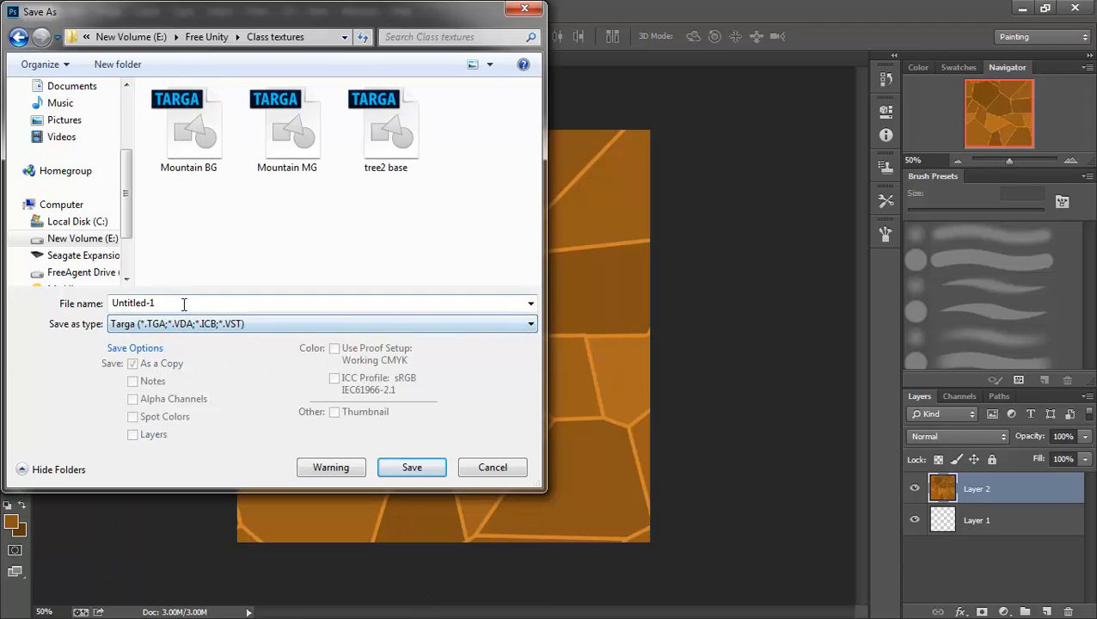
Step: Name the file Earth and save it as a Targa with a resolution of 24 bits/pixel
left_click_drag(183, 303, 81, 309)
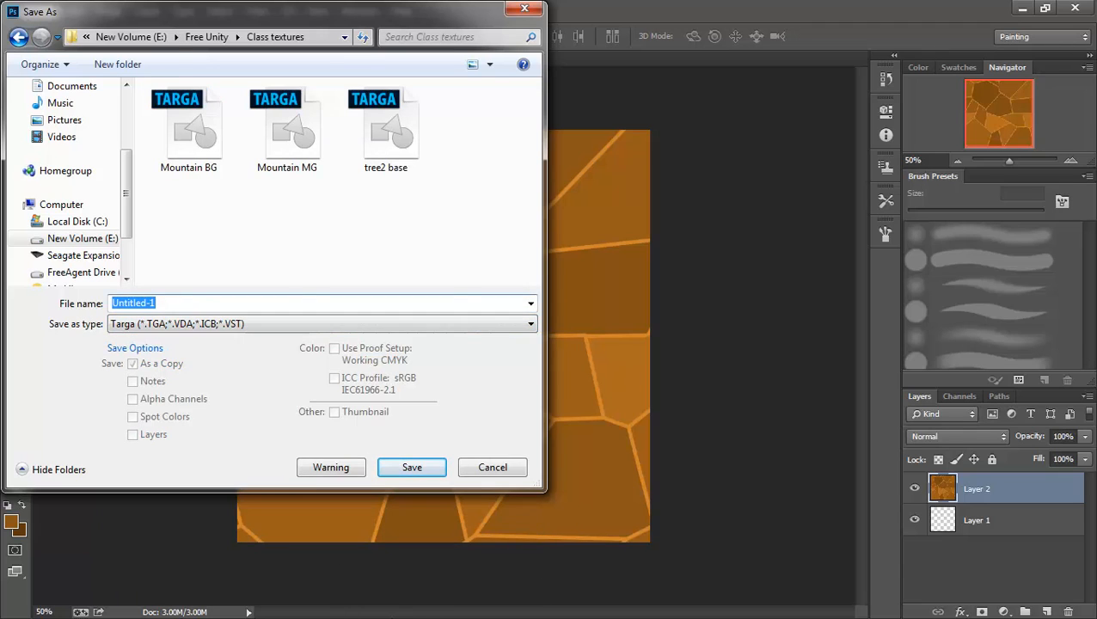
type("E")
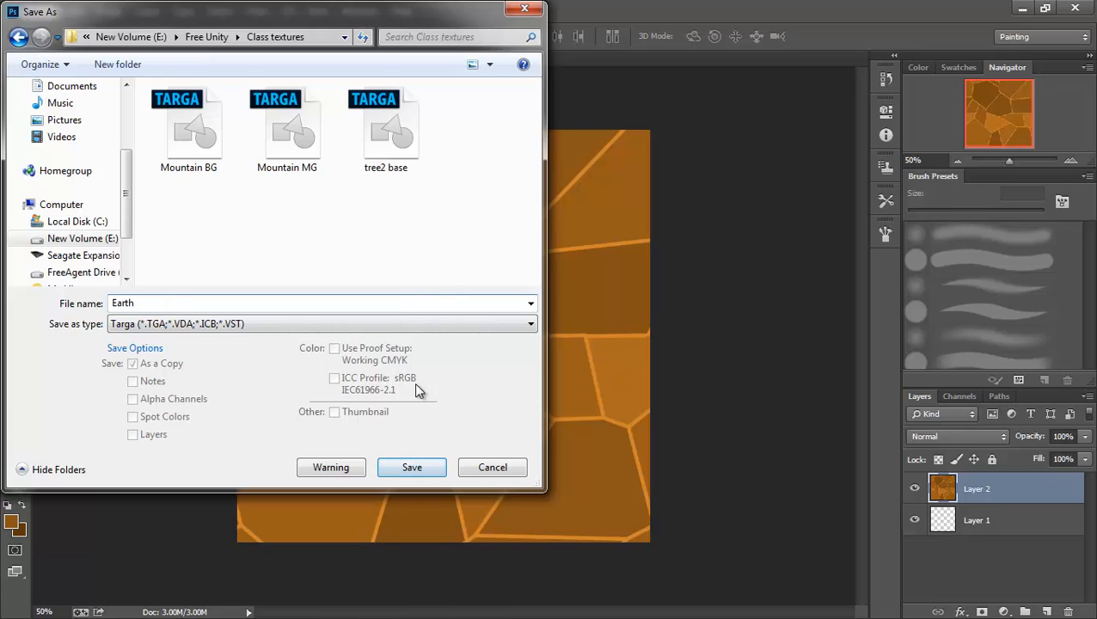
type("arth")
left_click(412, 469)
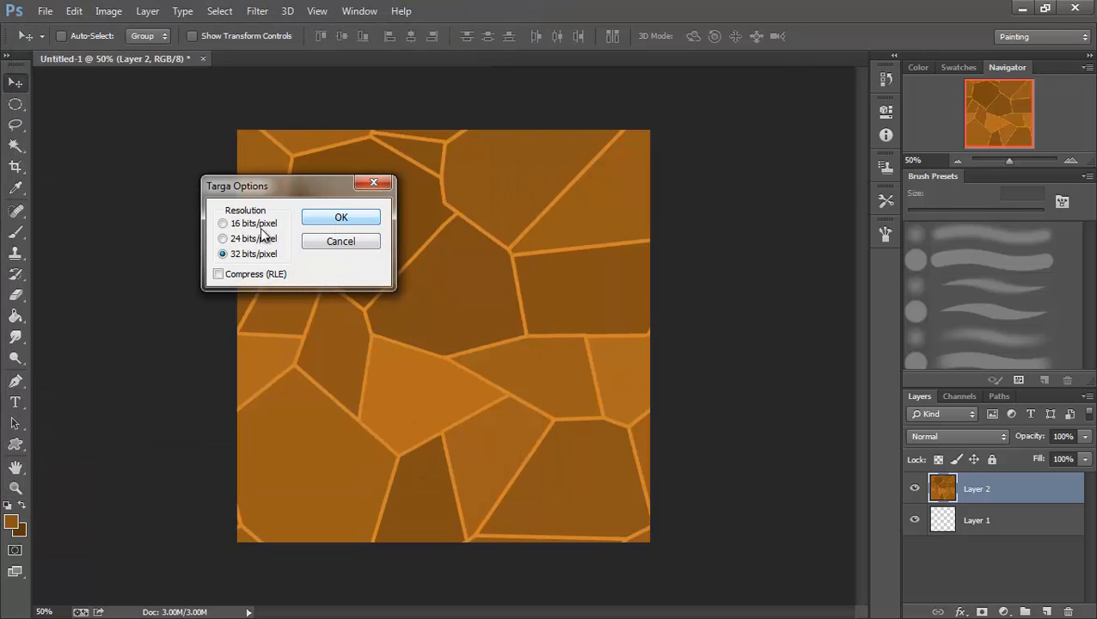
left_click(224, 239)
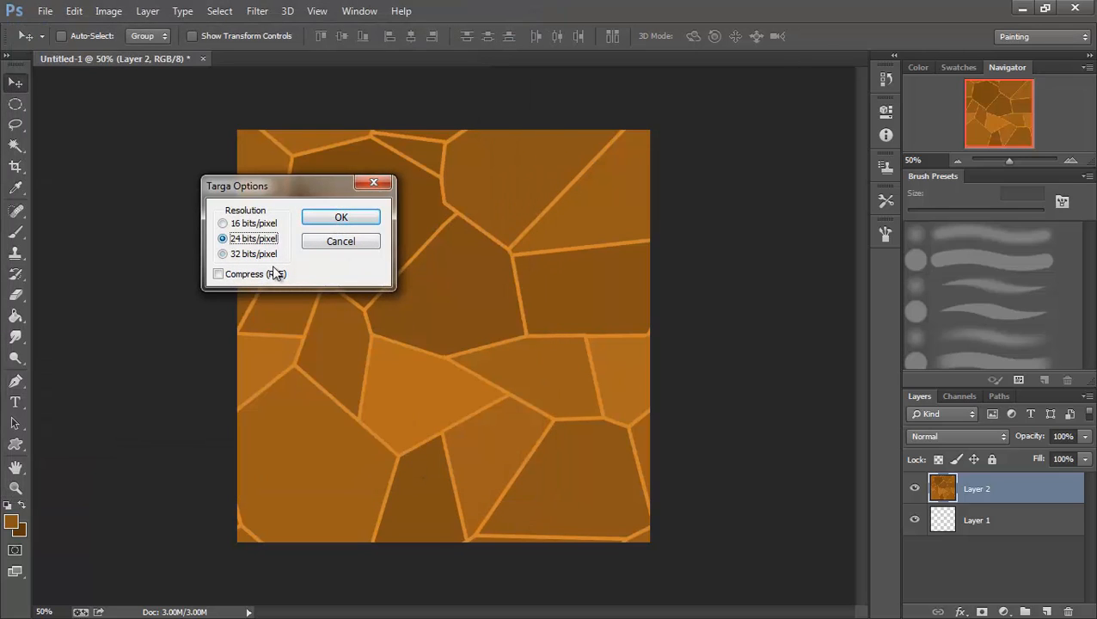
left_click(341, 220)
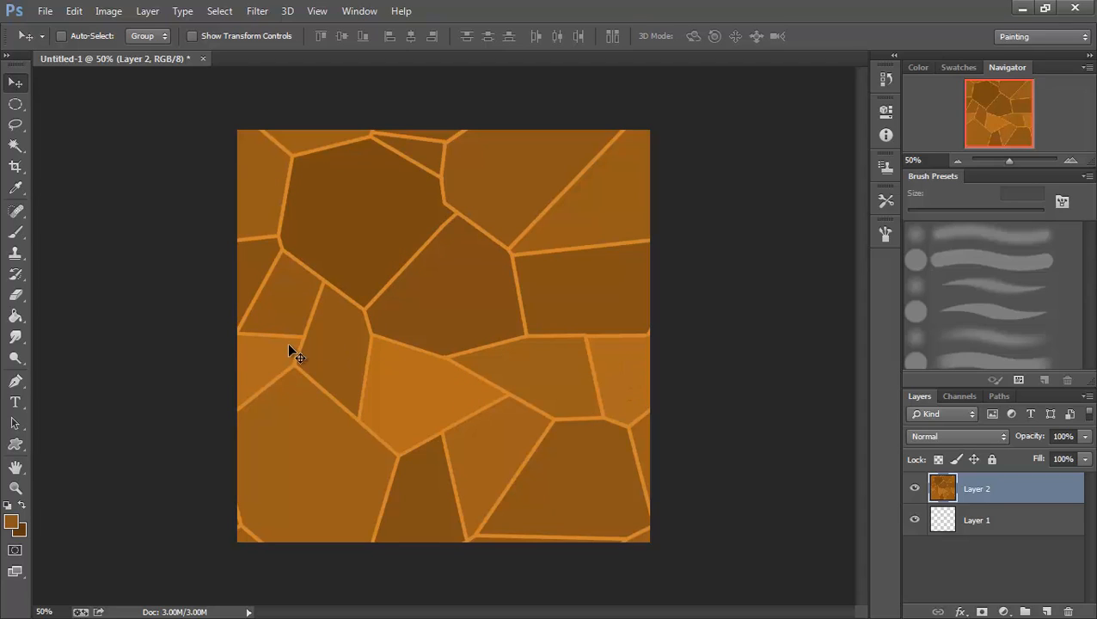
Step: Set the grid spacing in pixels to half the canvas width and show the grid over the texture
left_click(74, 10)
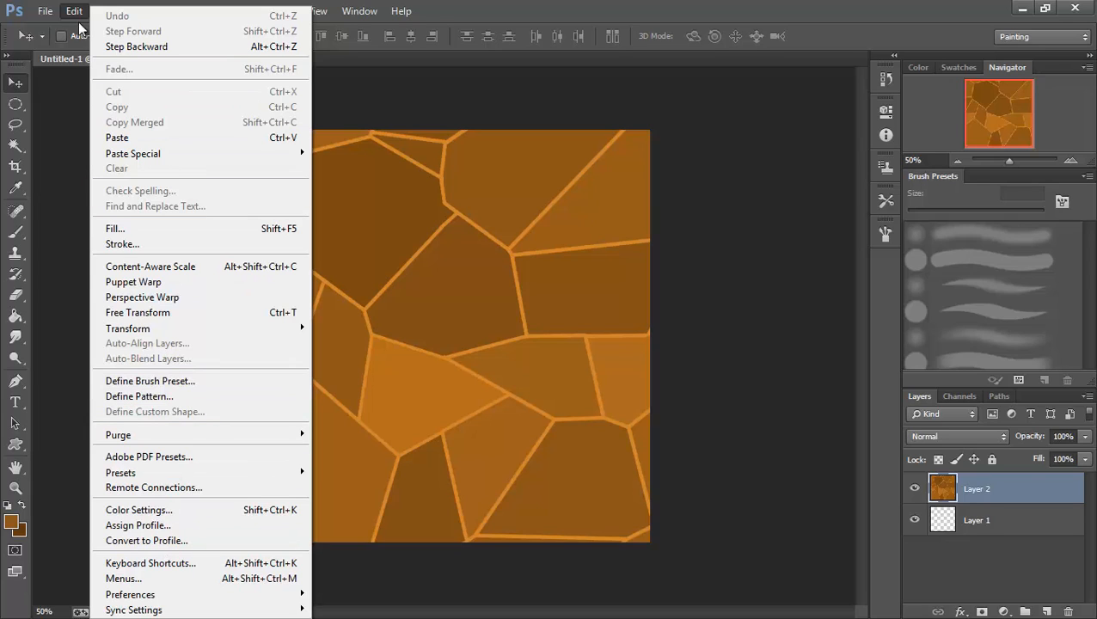
mouse_move(152, 593)
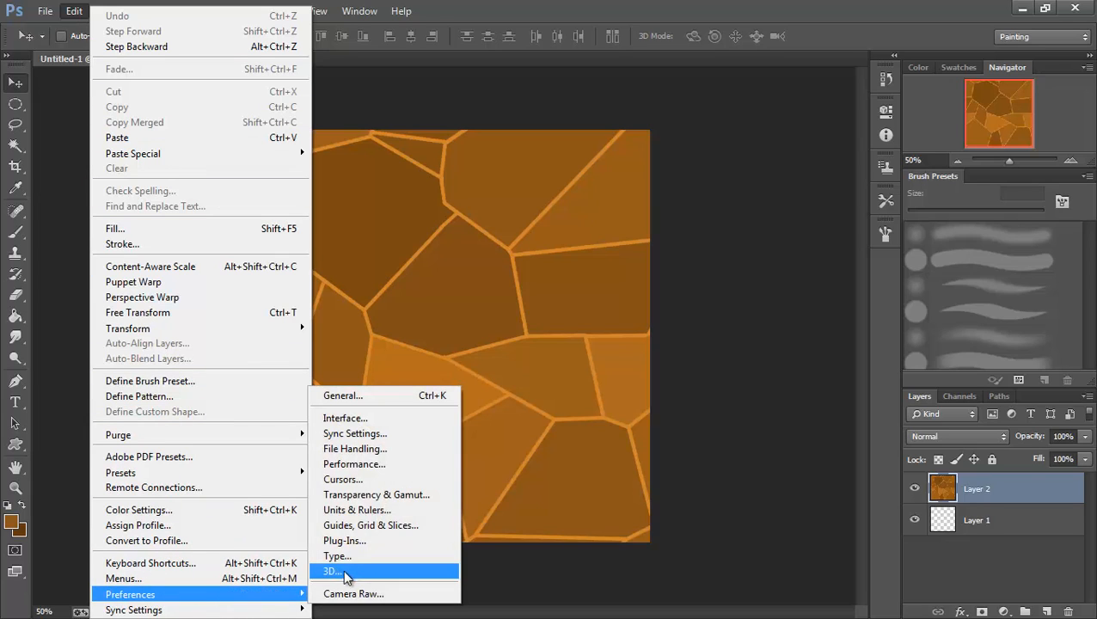
left_click(375, 525)
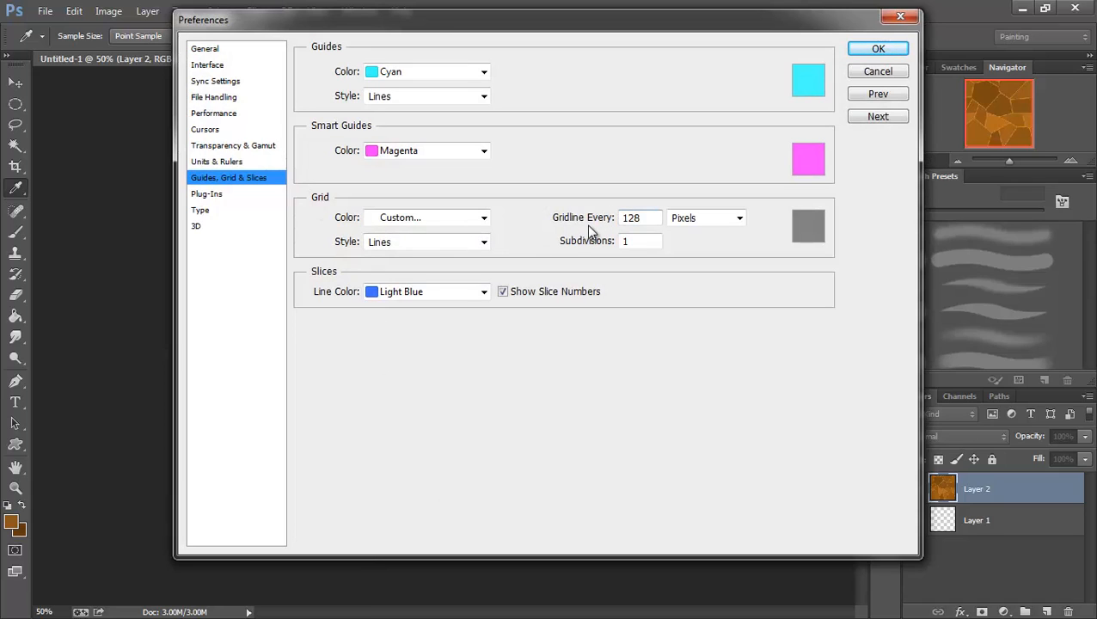
double_click(646, 218)
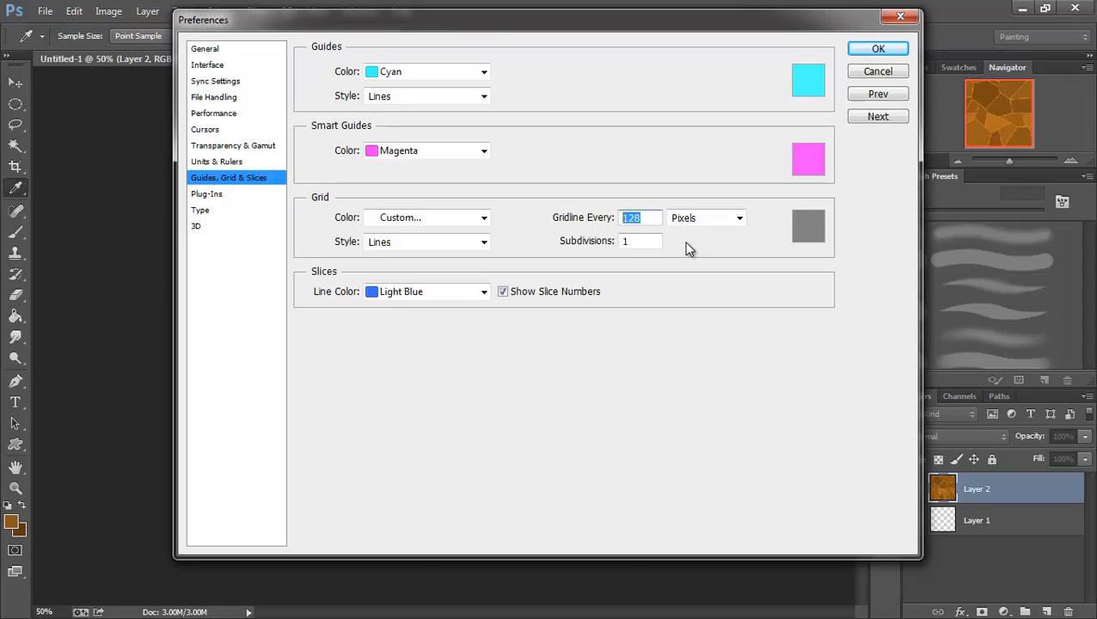
type("5")
left_click(876, 49)
key("v")
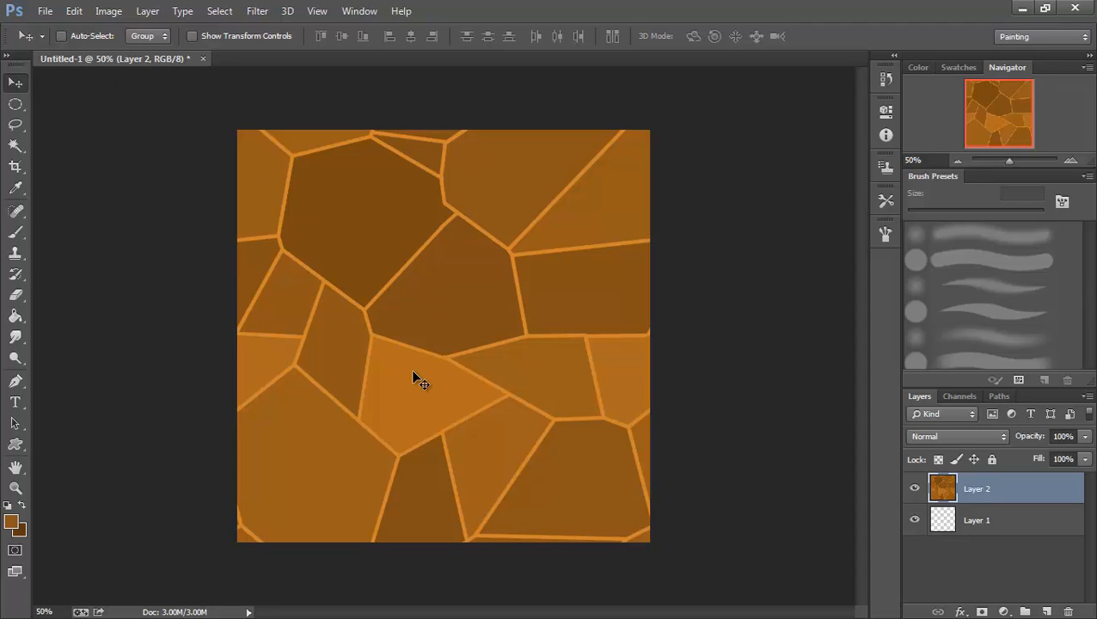
key("ctrl+semicolon")
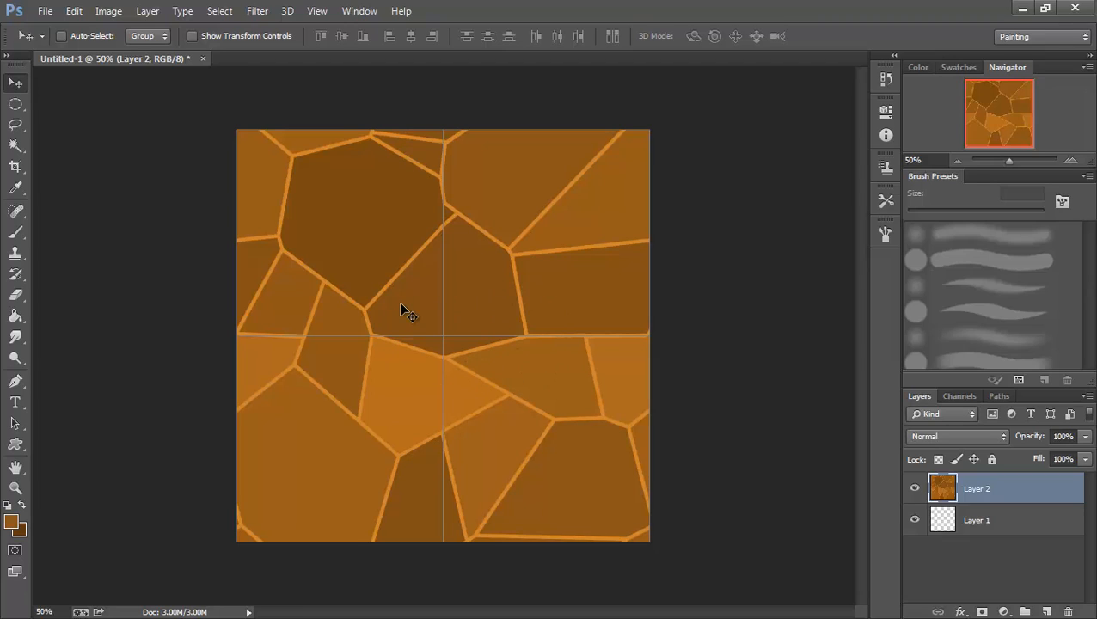
Step: Delete the upper half of the texture on Layer 2 using a Rectangular Marquee selection, then deselect and hide the grid
left_click(15, 107)
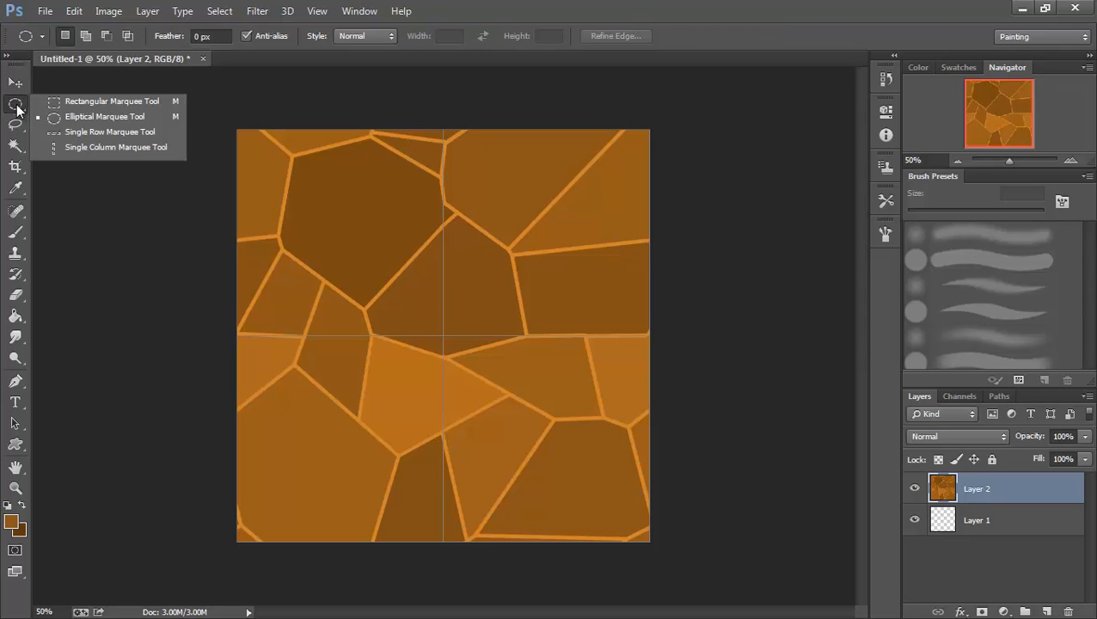
left_click(71, 100)
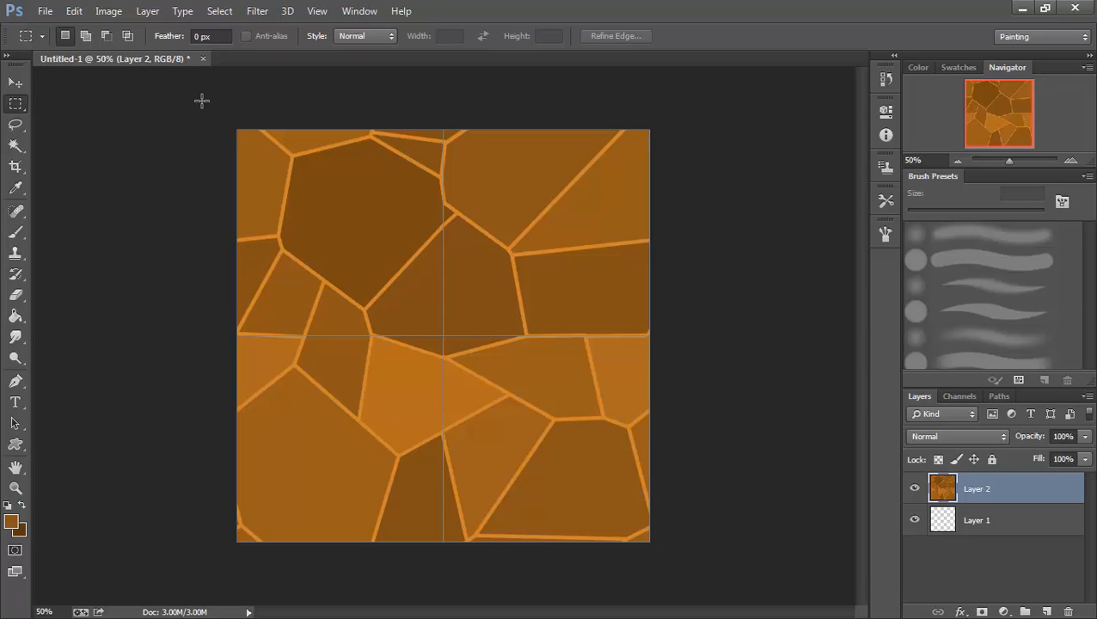
left_click_drag(237, 130, 672, 338)
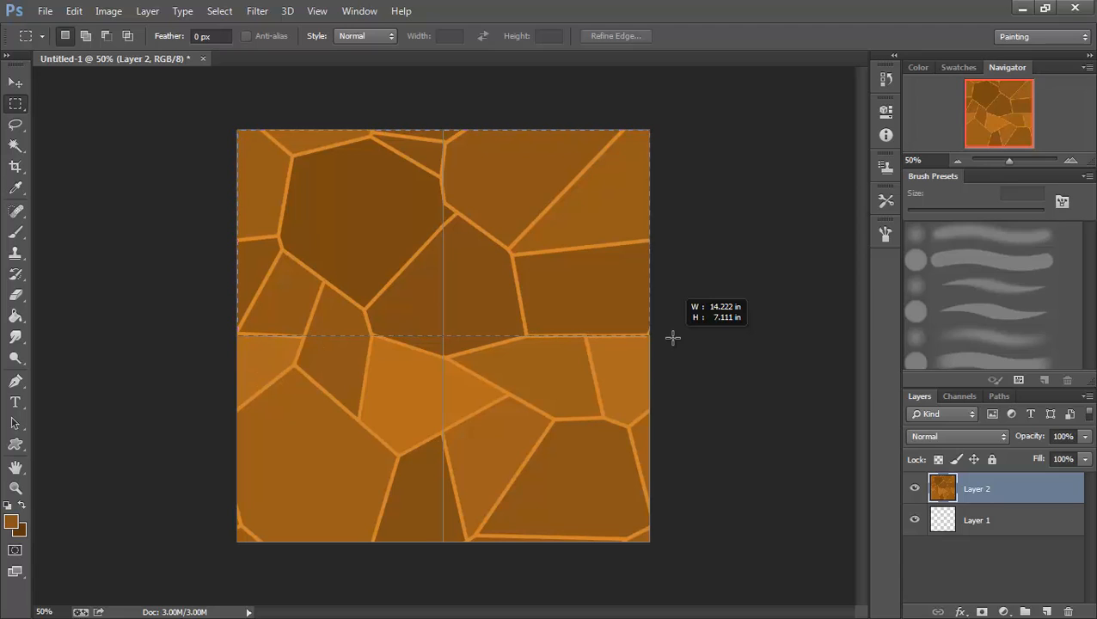
left_click_drag(672, 337, 673, 337)
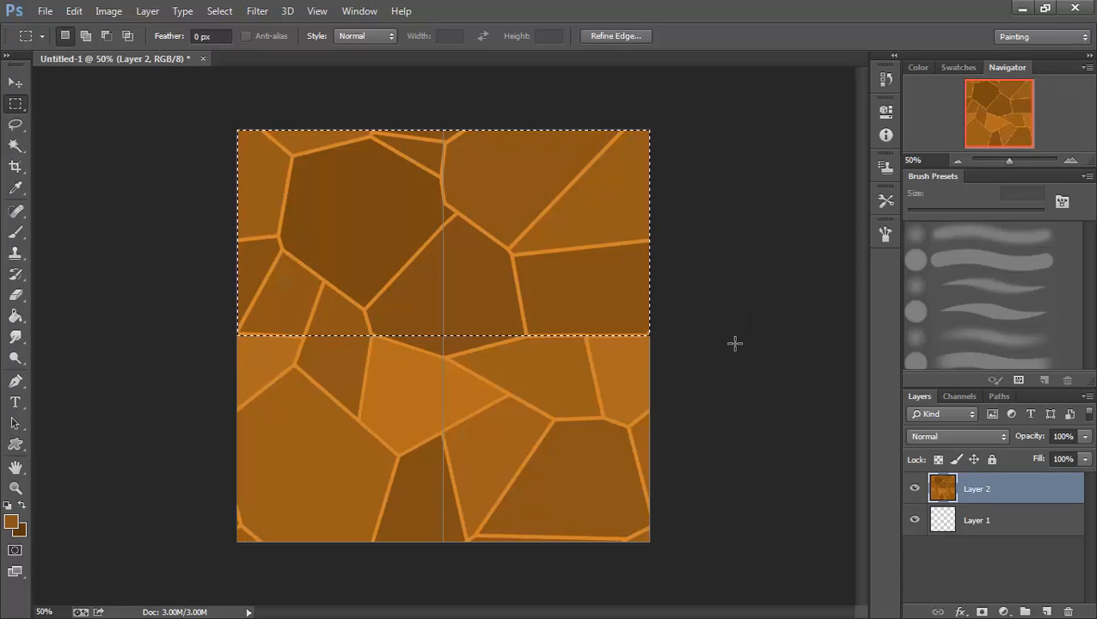
key("Delete")
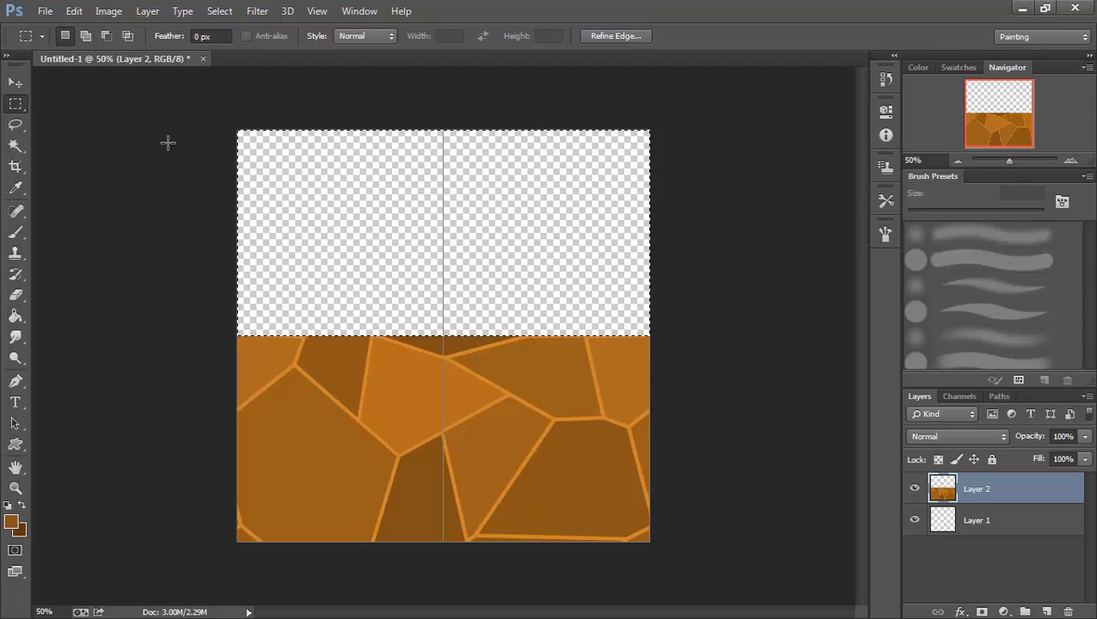
key("ctrl+d")
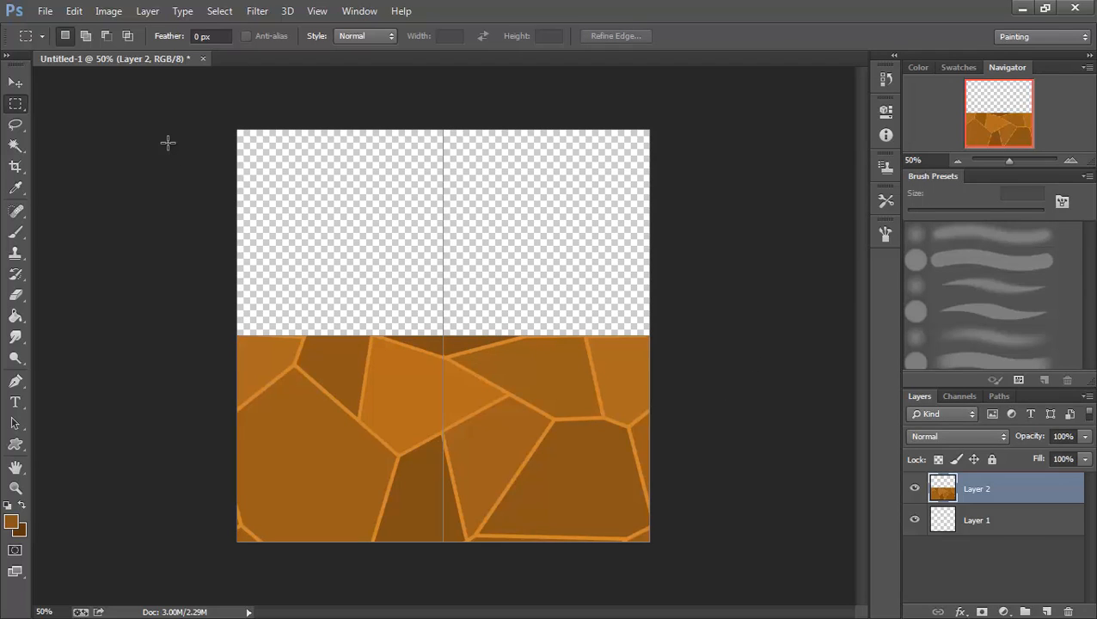
key("ctrl+z")
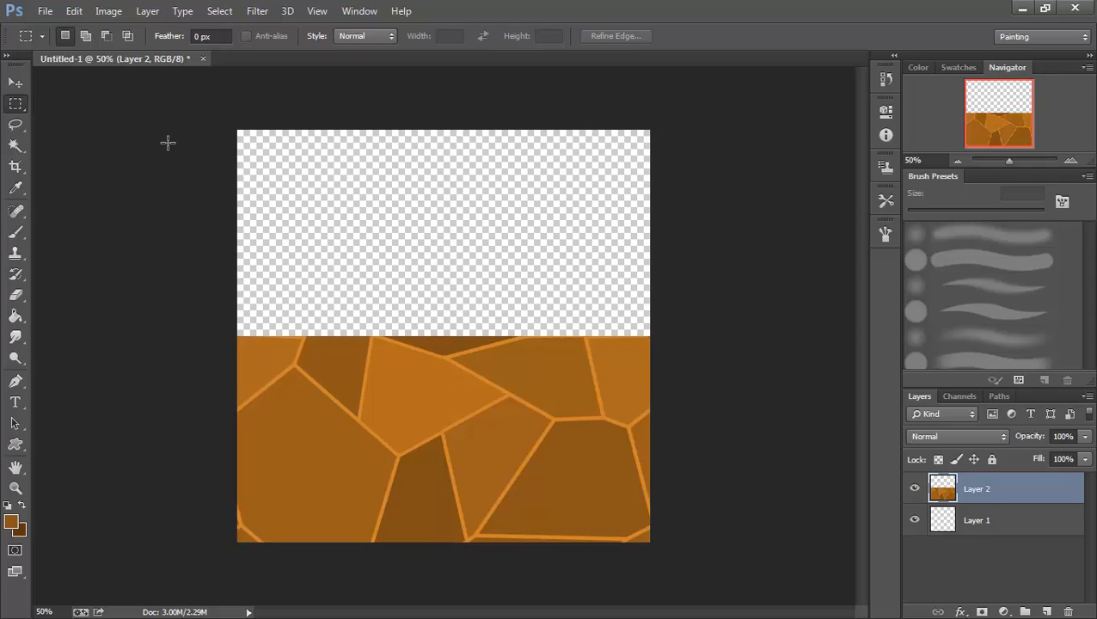
Step: Start saving the half texture as a new file in the Class textures folder, with Targa as the file format
left_click(45, 11)
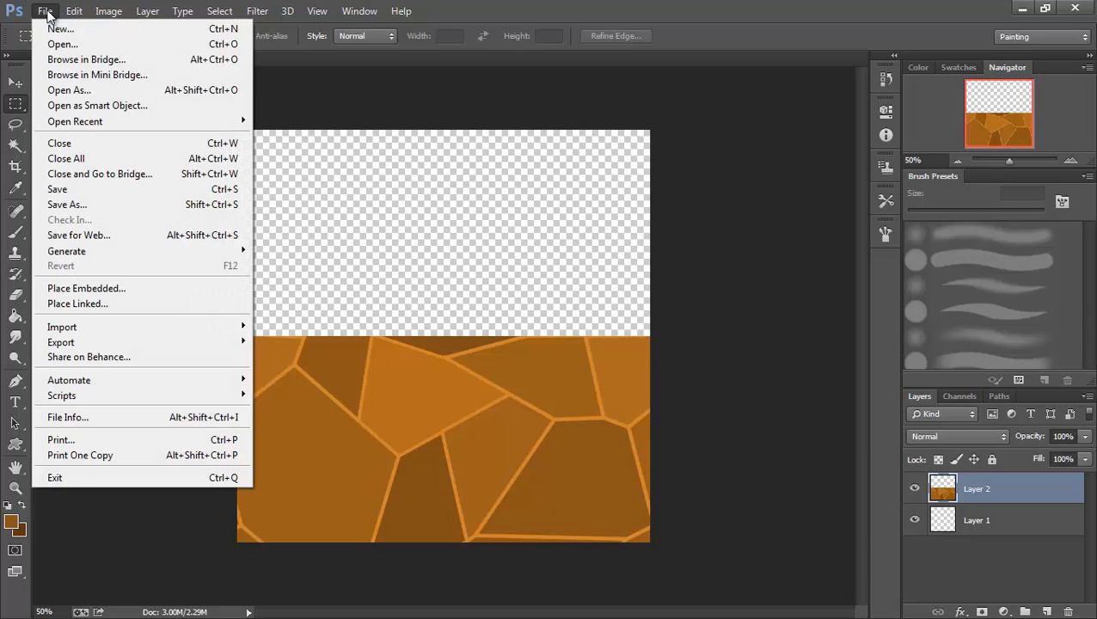
left_click(76, 206)
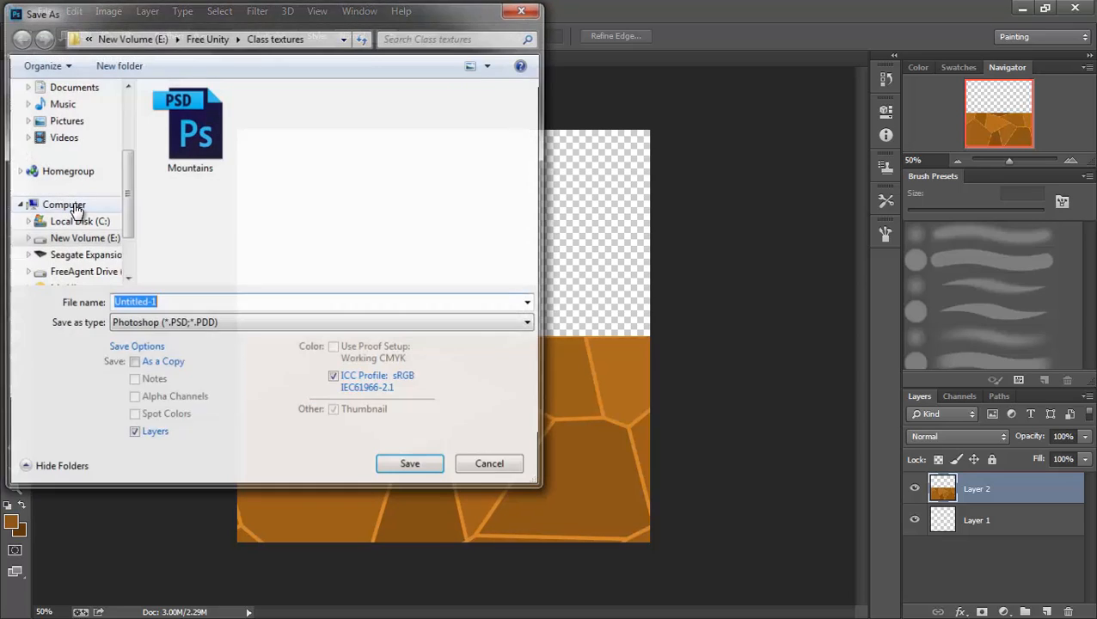
left_click(530, 323)
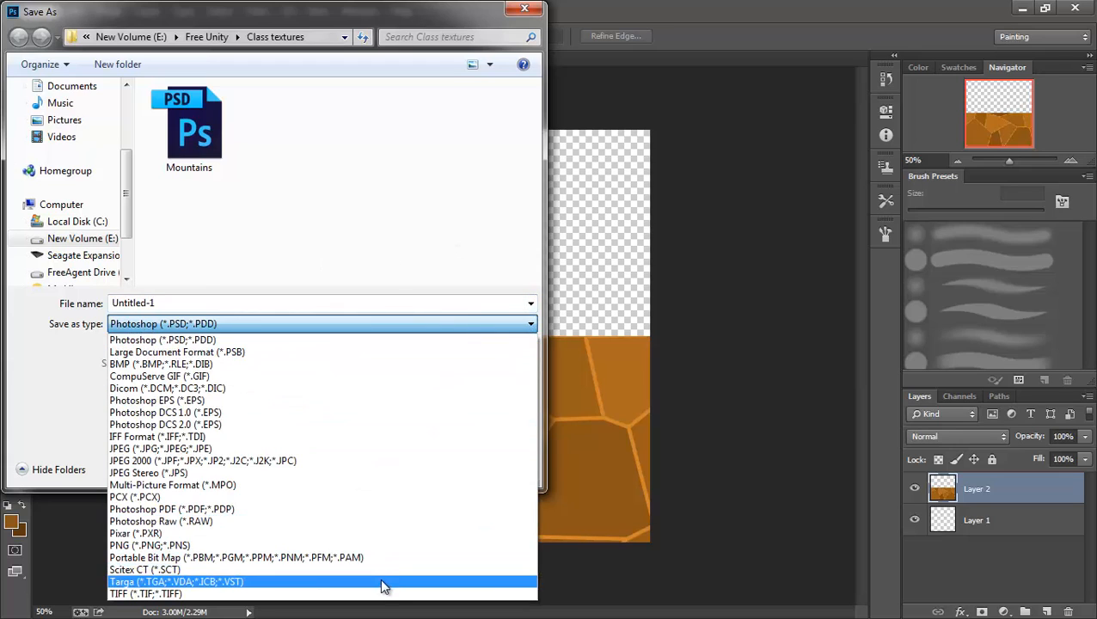
left_click(383, 583)
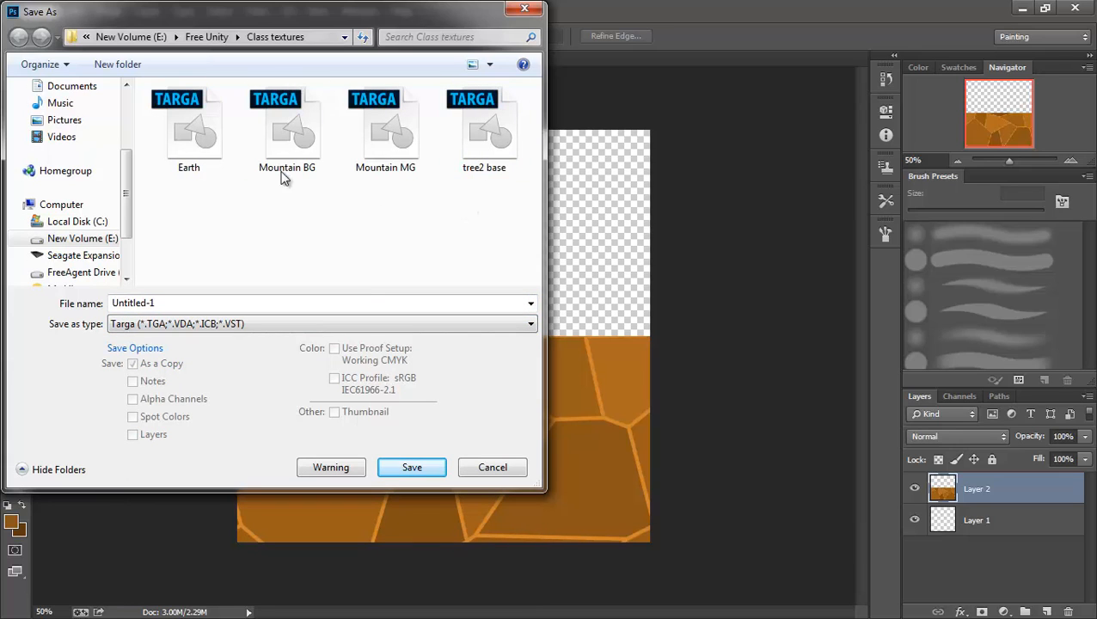
Step: Name the file Earth_half, based on the existing Earth file's name, and save it with a resolution of 32 bits/pixel
left_click(191, 137)
double_click(138, 302)
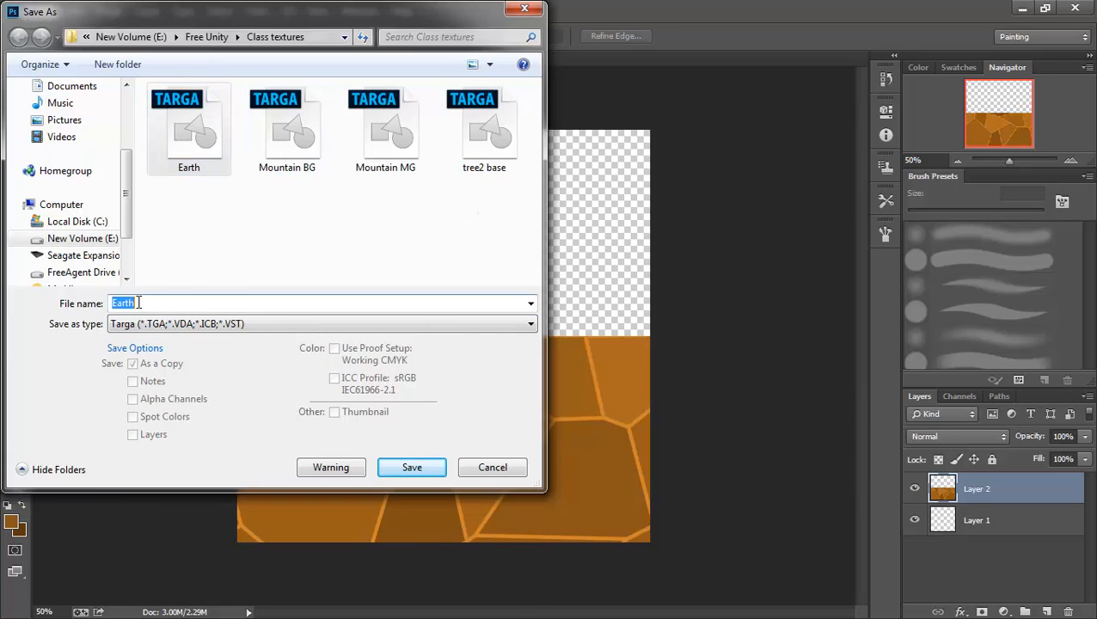
left_click(138, 302)
type("_hal")
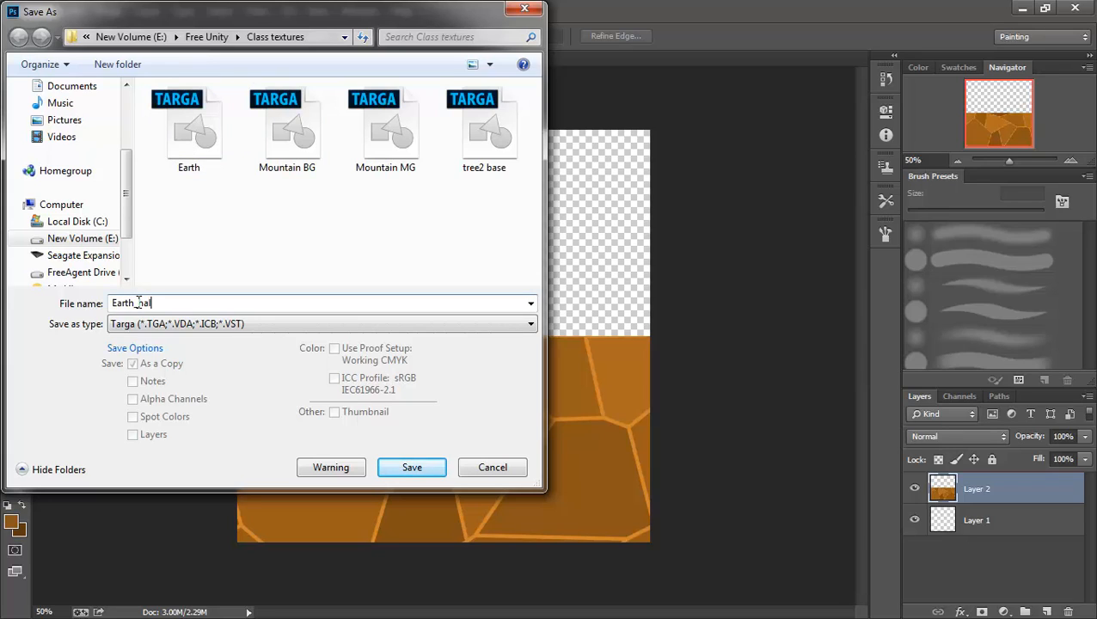
type("f")
left_click(412, 471)
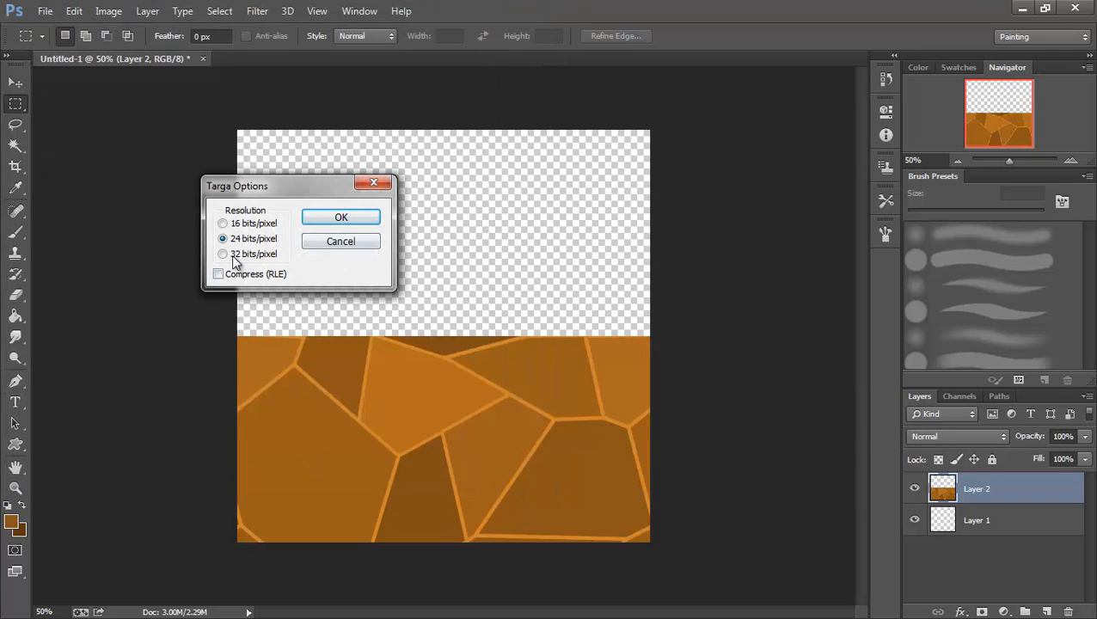
left_click(227, 254)
left_click(340, 217)
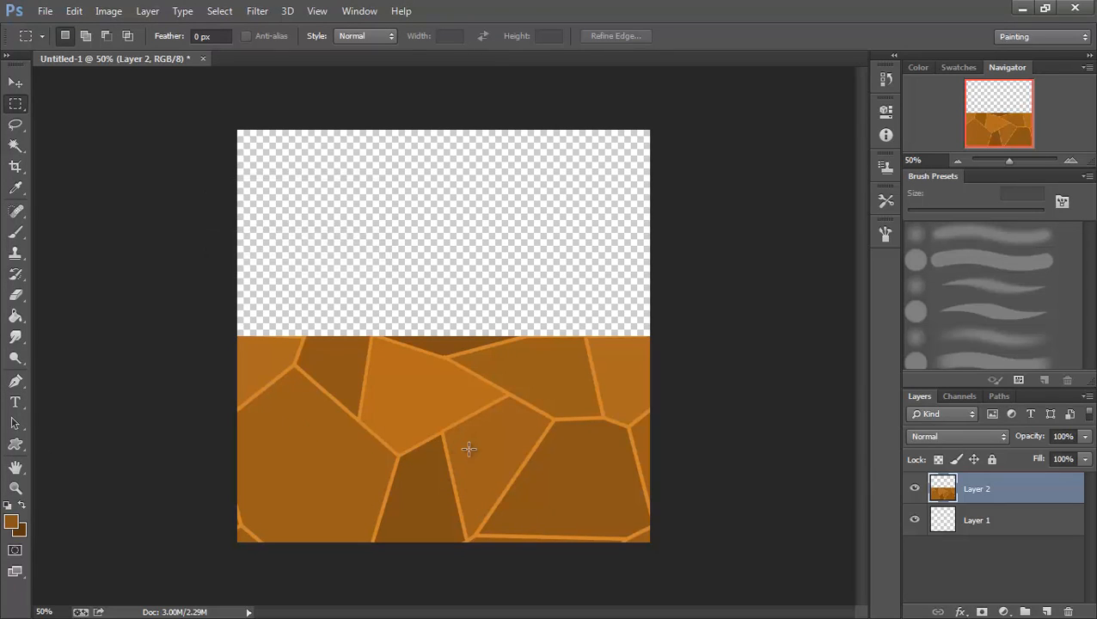